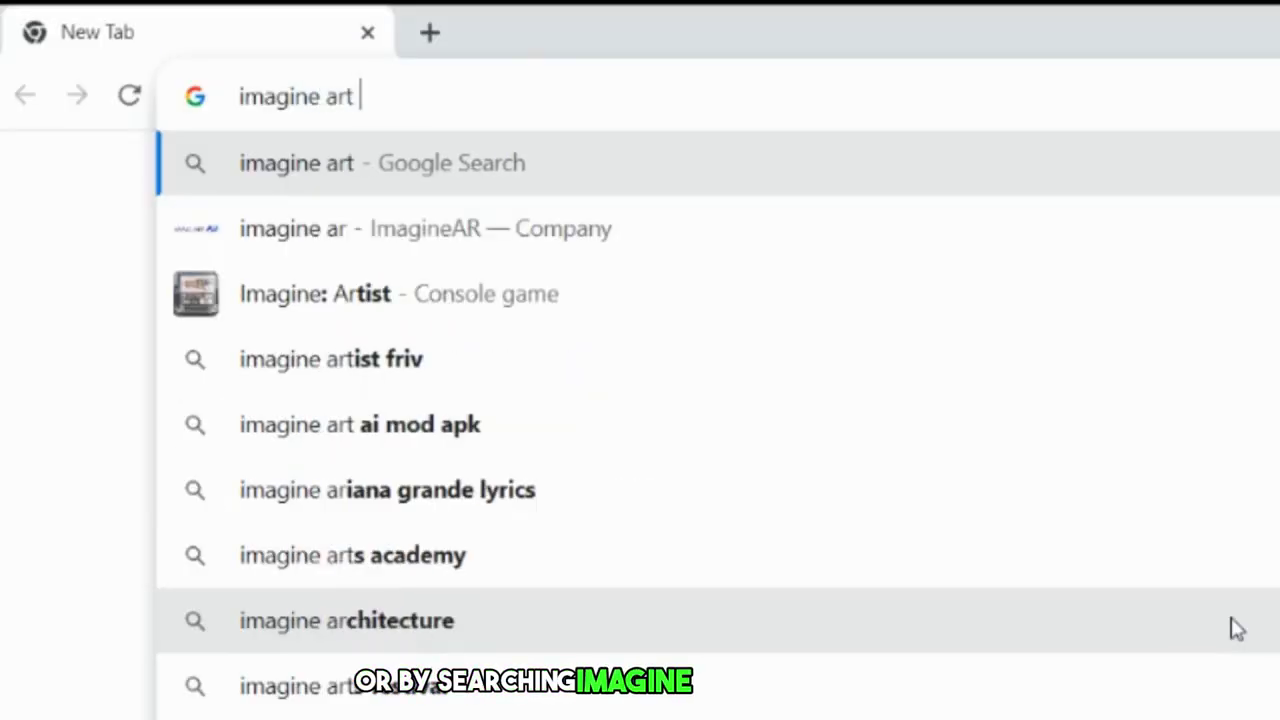
- Search Google for 'imagine art ai' and open the sponsored Imagine AI Art site
text(ai)
key(Return)
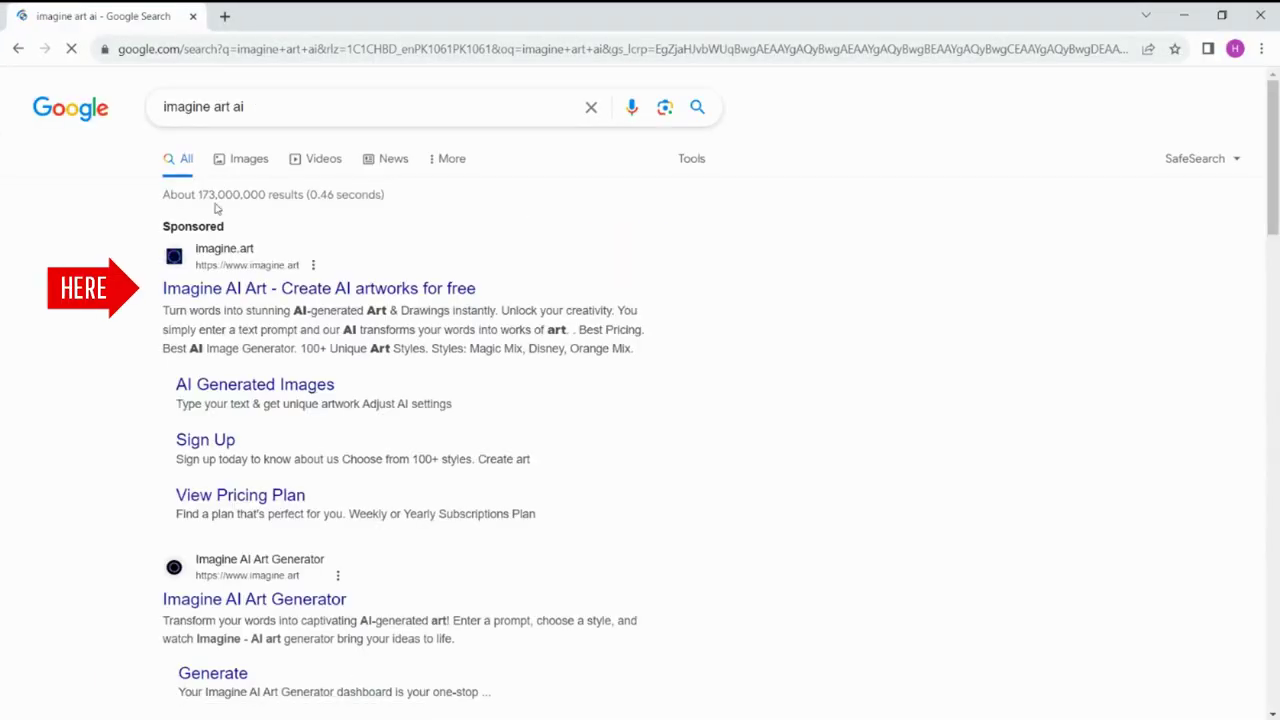
click(250, 288)
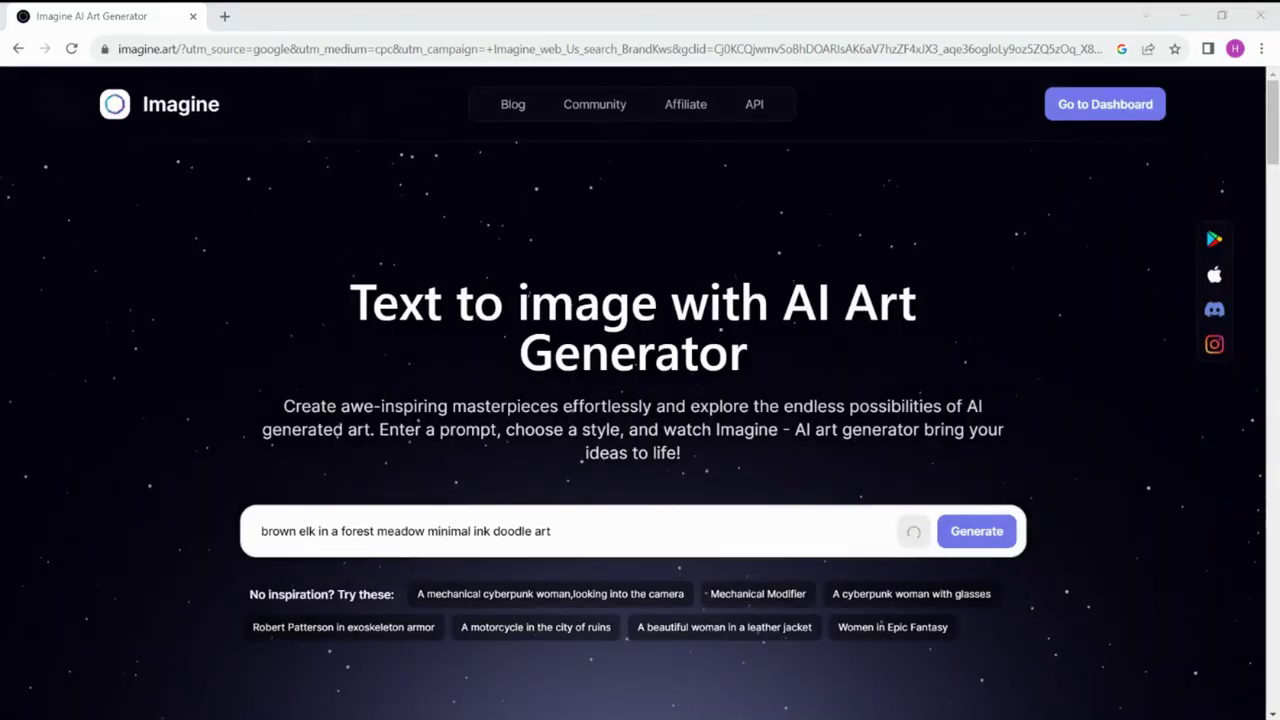
- In the text-to-image dashboard, submit the prompt 'Create a peaceful beach sunset.', reaching the sign-in request
click(1070, 118)
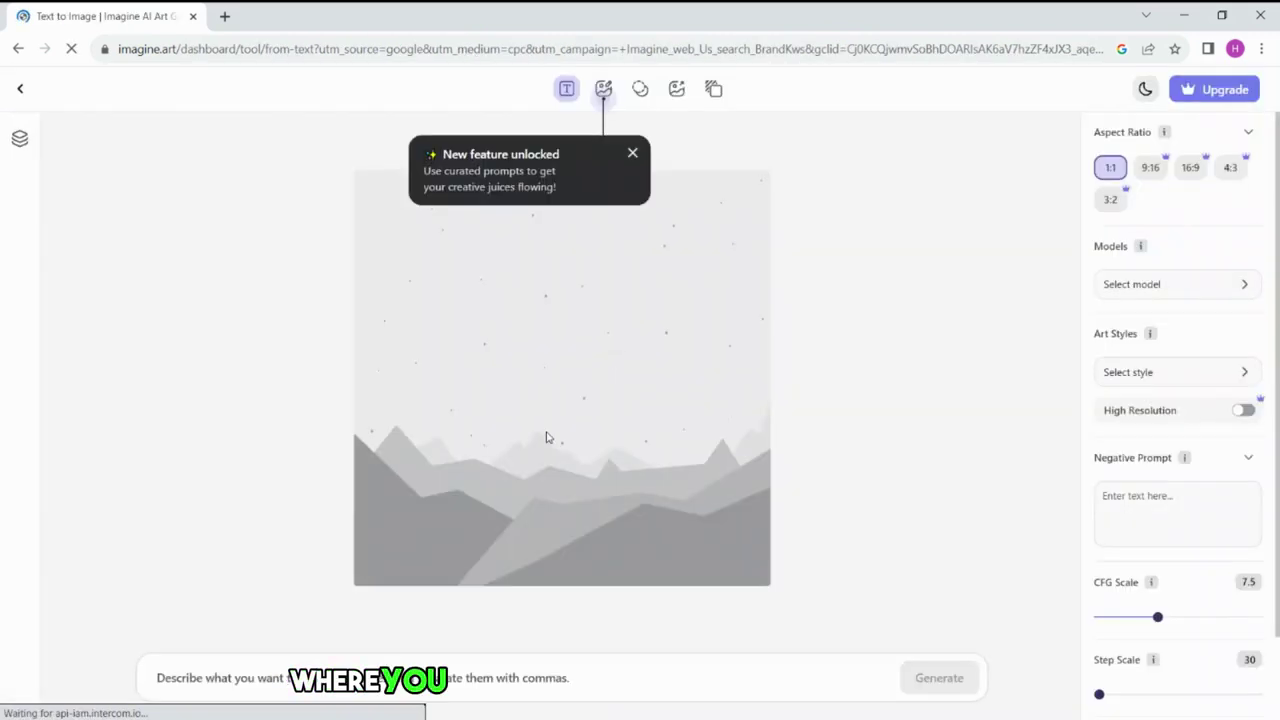
click(630, 155)
click(189, 677)
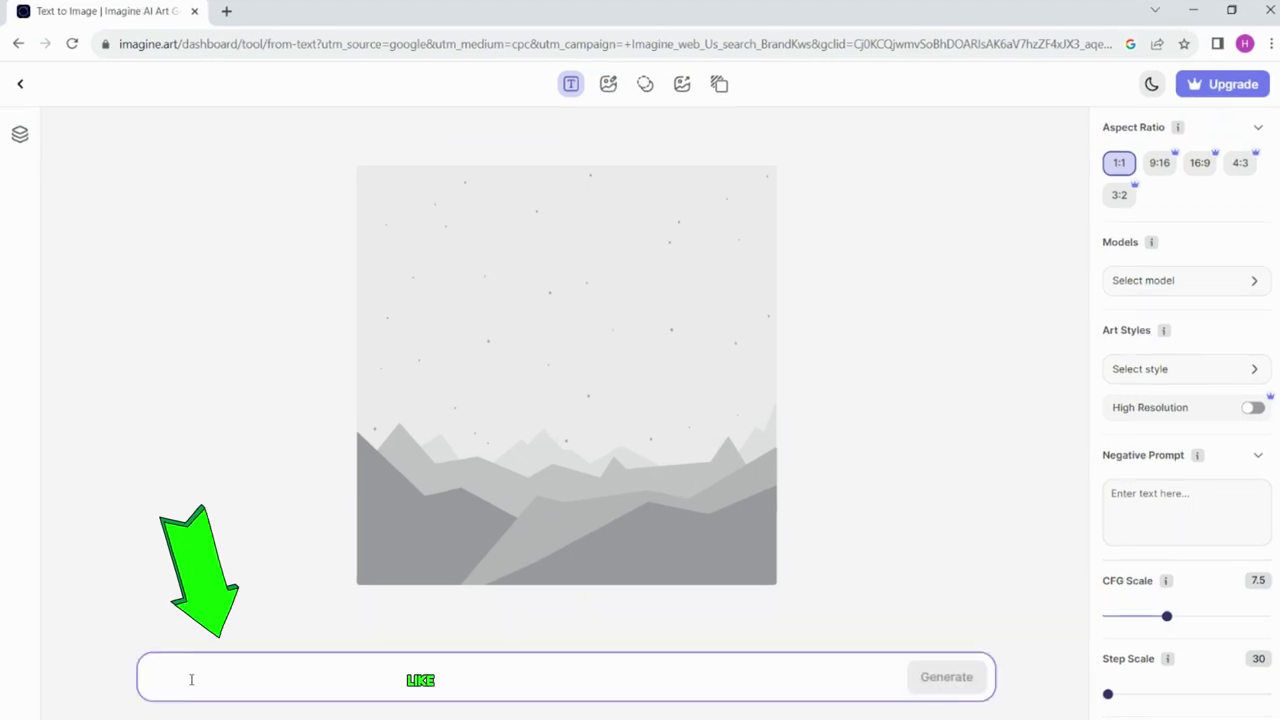
text(Create a peaceful beach sunset.)
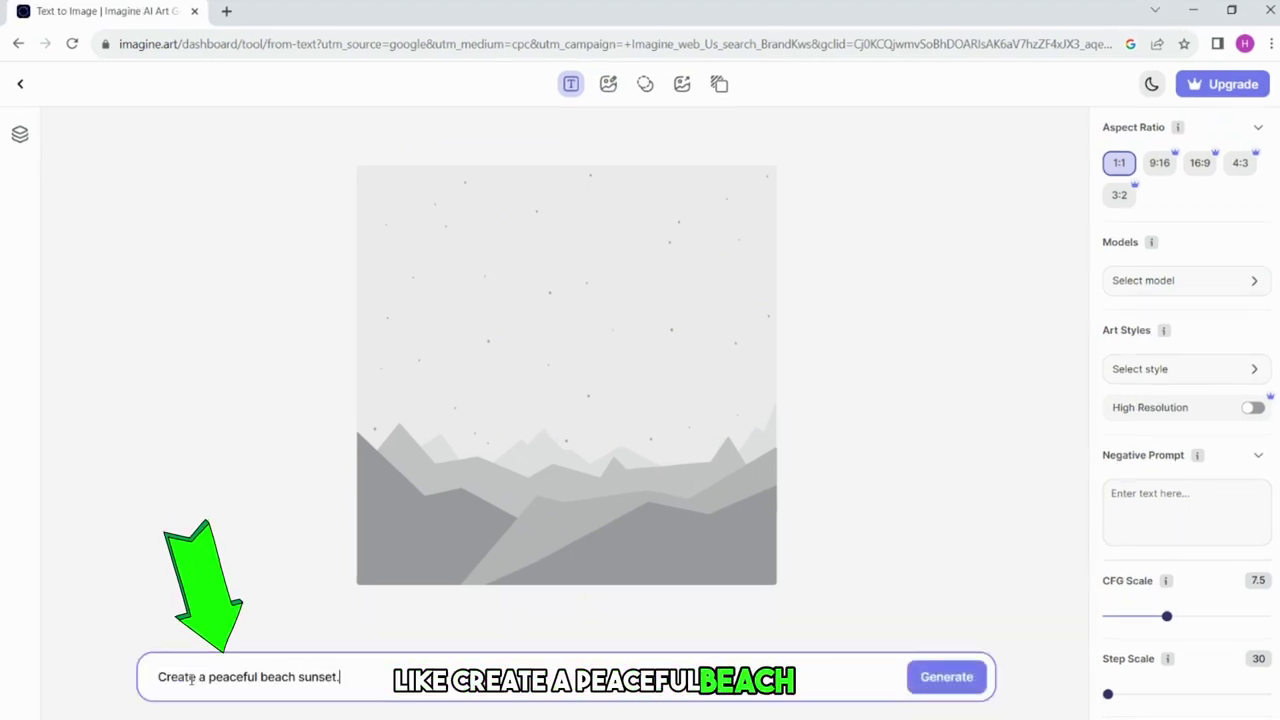
key(Return)
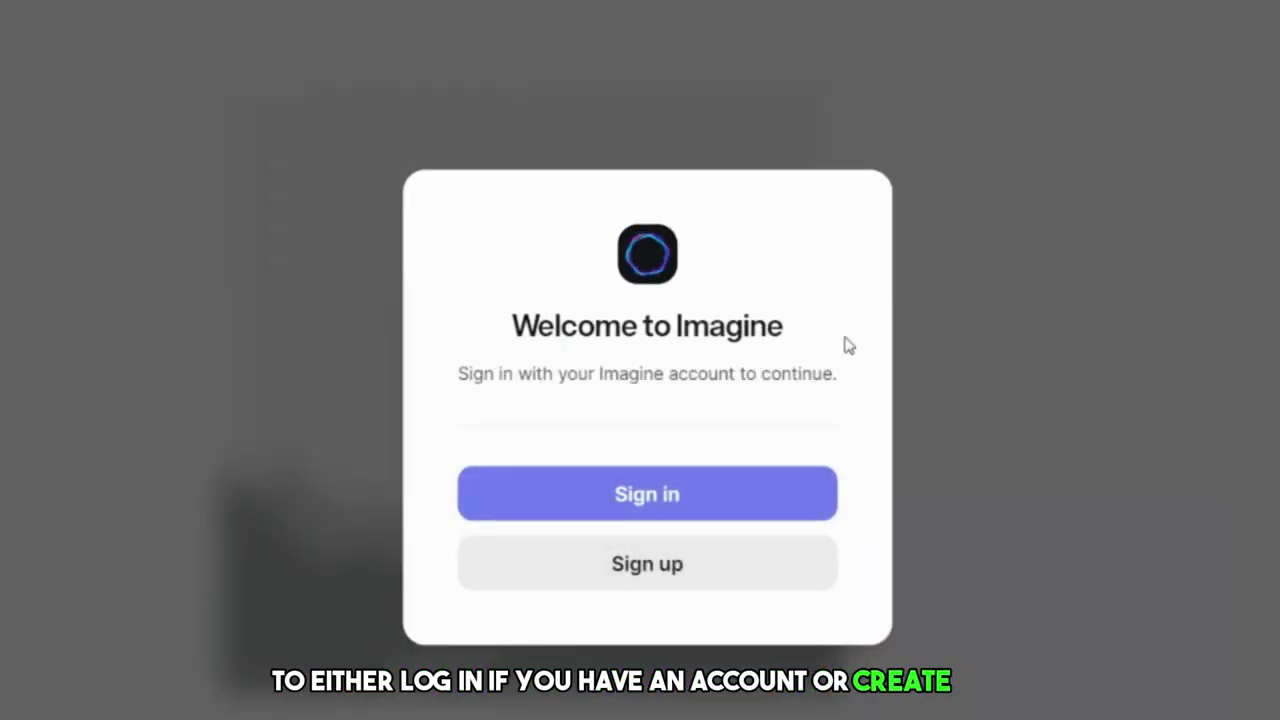
- Go to Sign up and review the Google, Facebook and Continue with email options
click(632, 580)
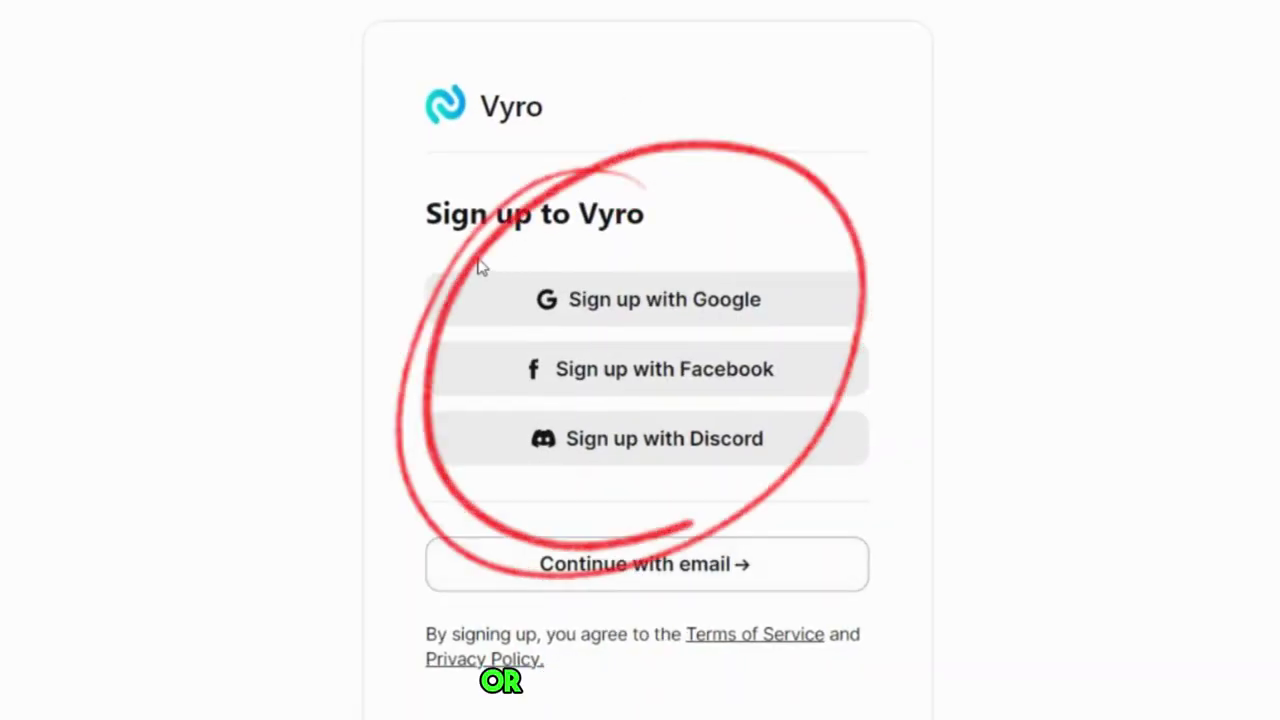
drag(480, 266, 814, 443)
click(894, 509)
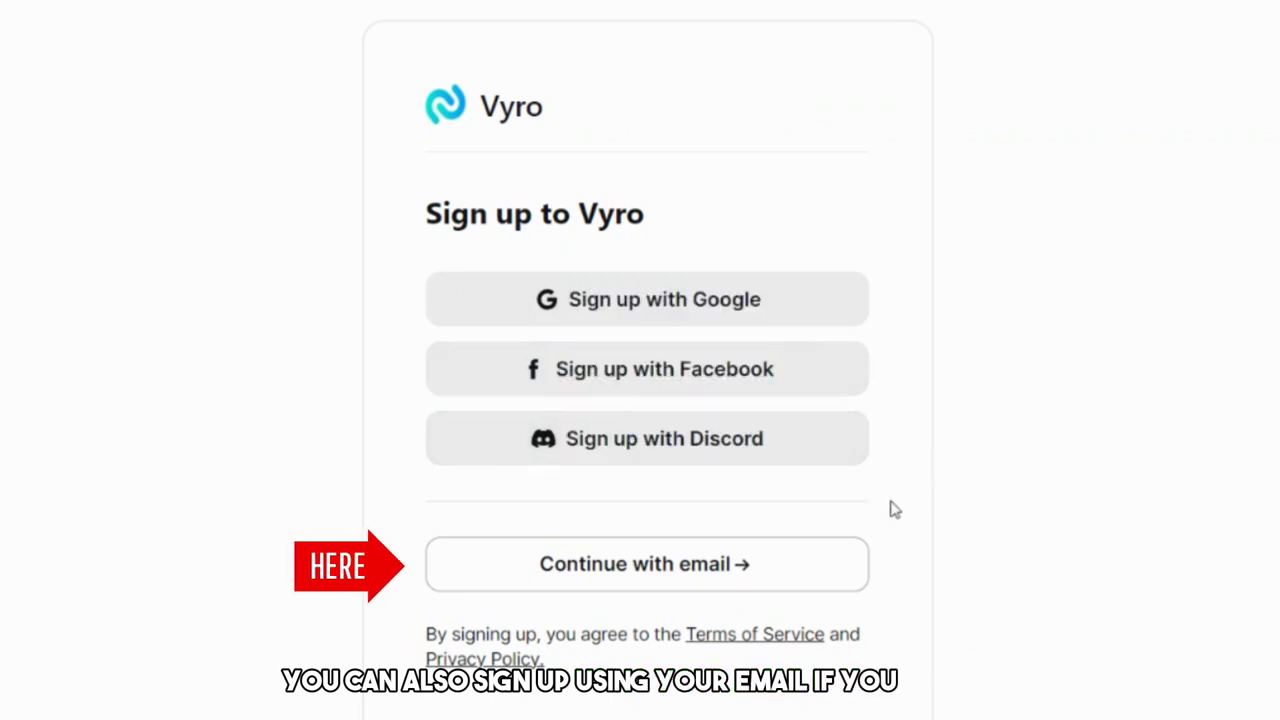
drag(551, 529, 760, 588)
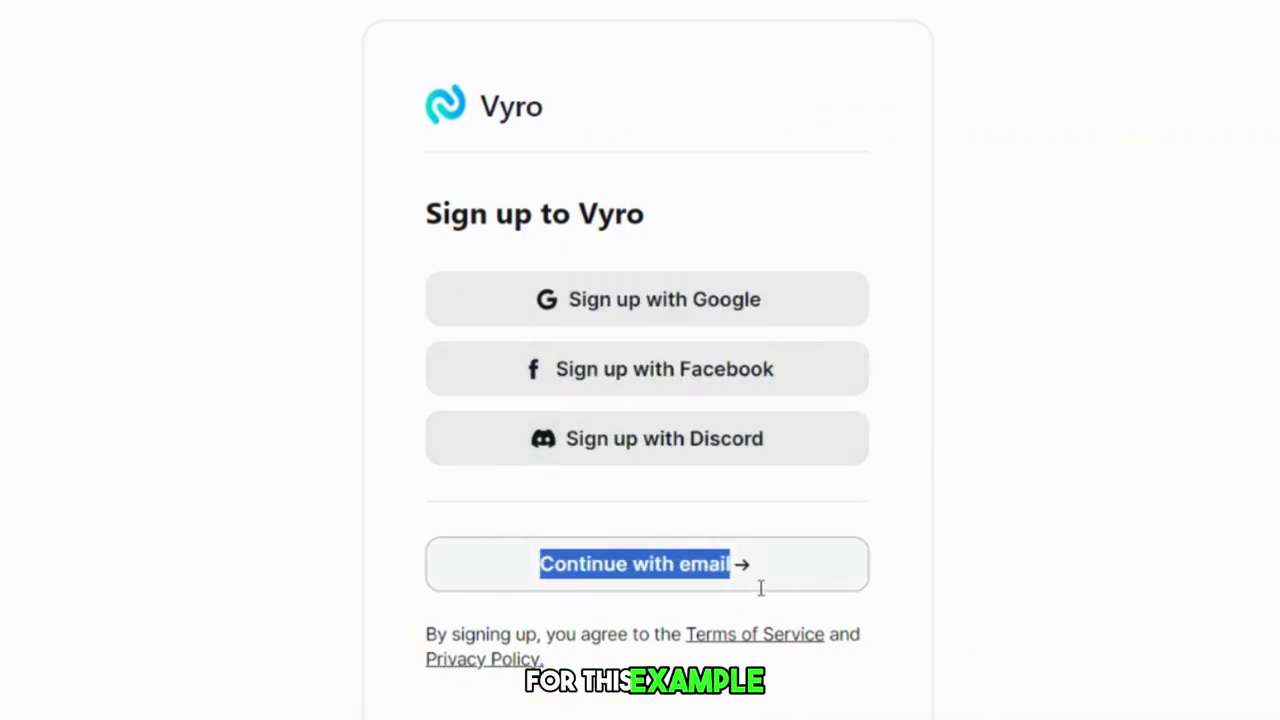
click(926, 535)
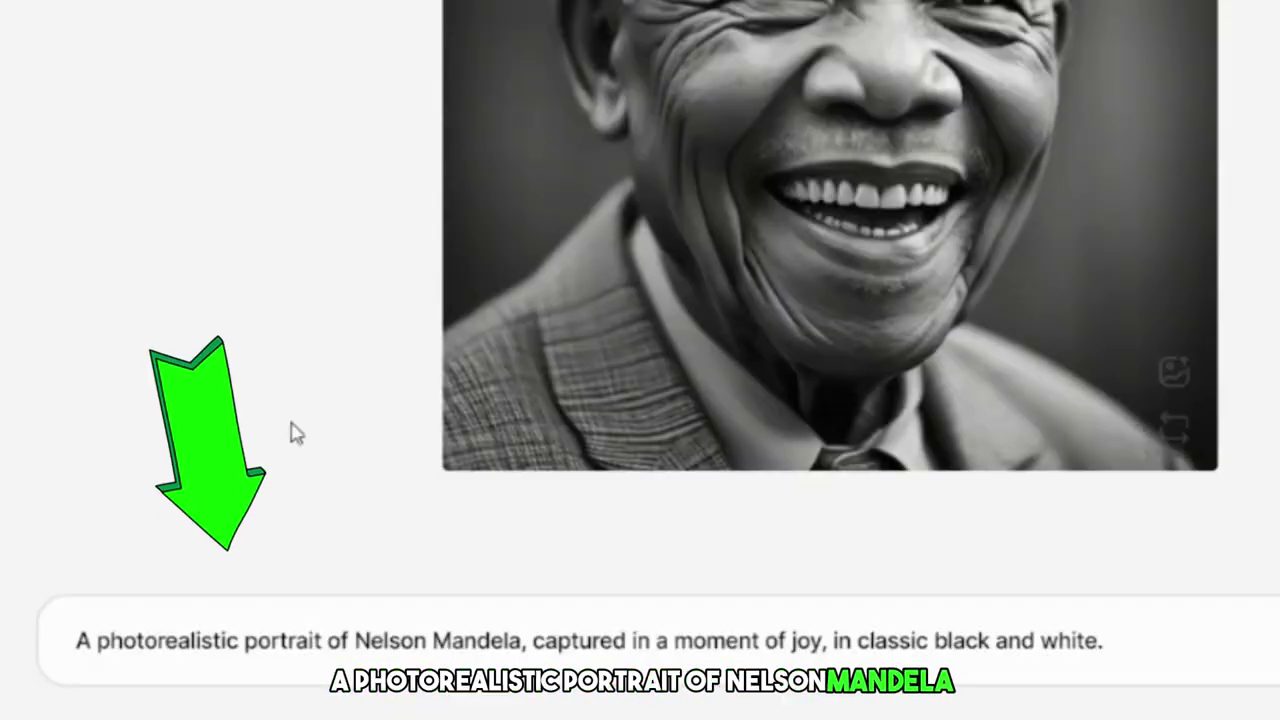
- Review the joyful elderly man portrait prompt behind the black-and-white 1:1 Imagine V4 result
click(63, 630)
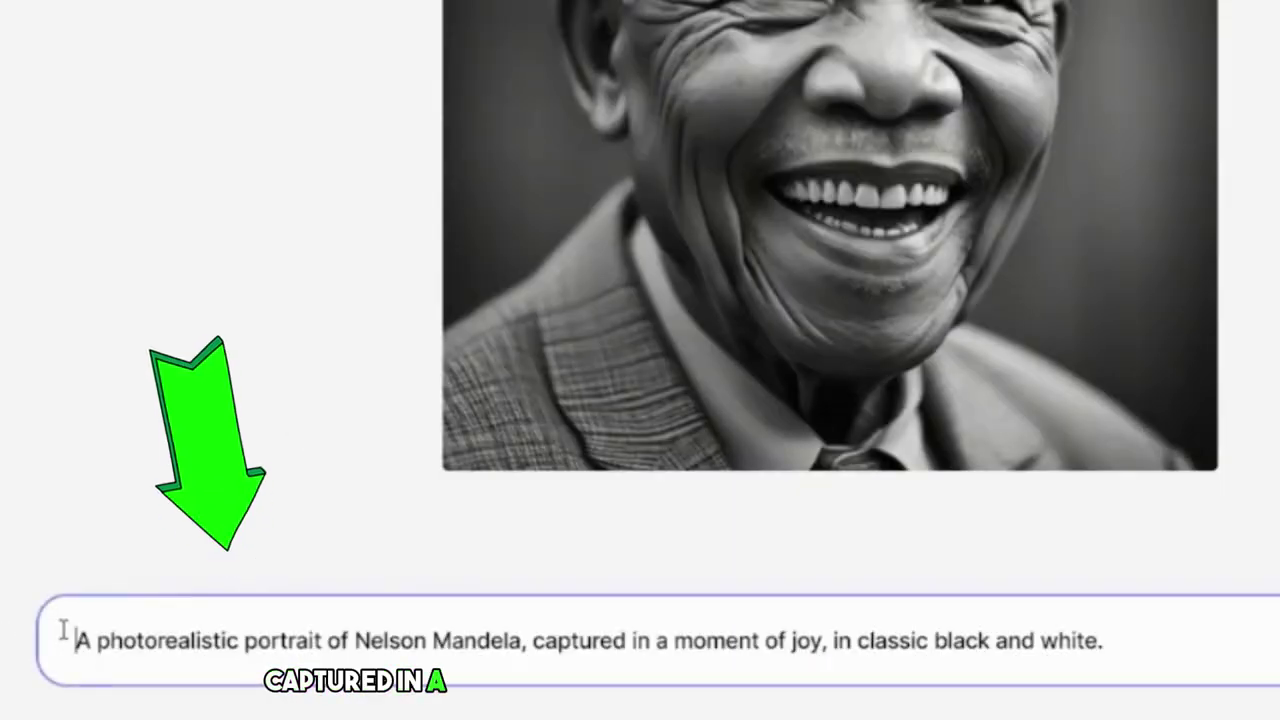
drag(63, 630, 1106, 640)
click(680, 163)
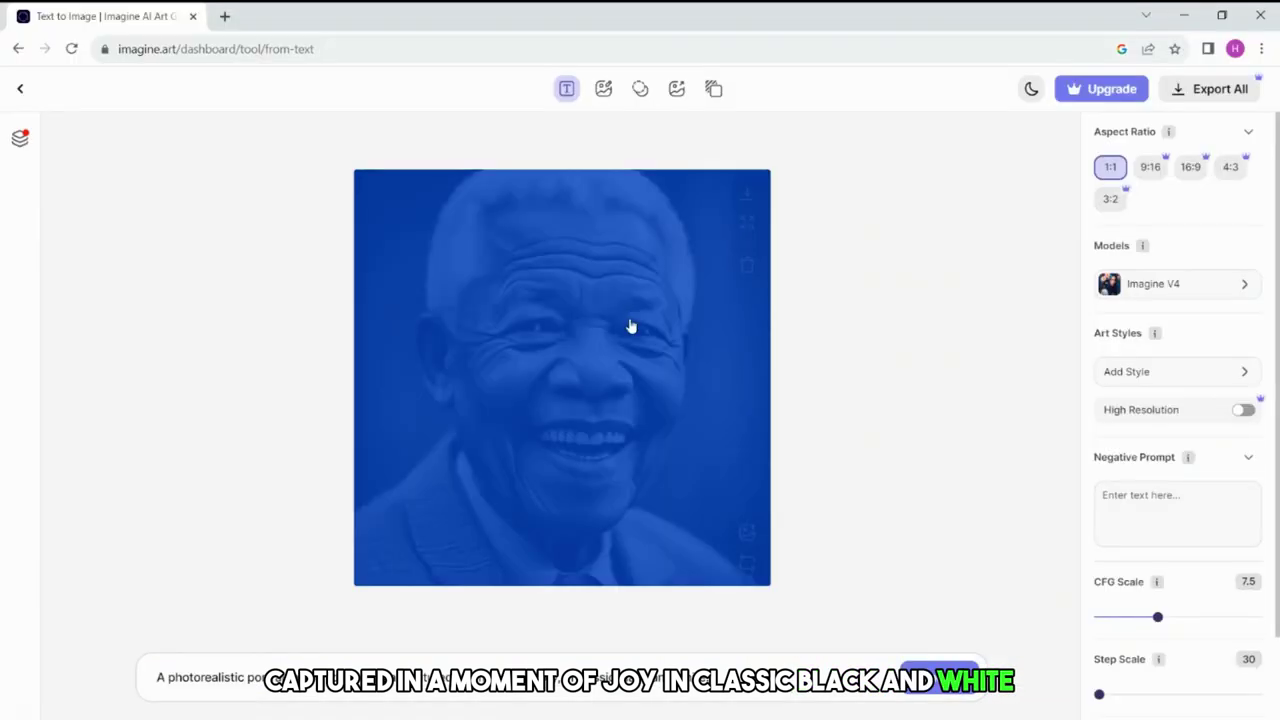
mouse_move(743, 367)
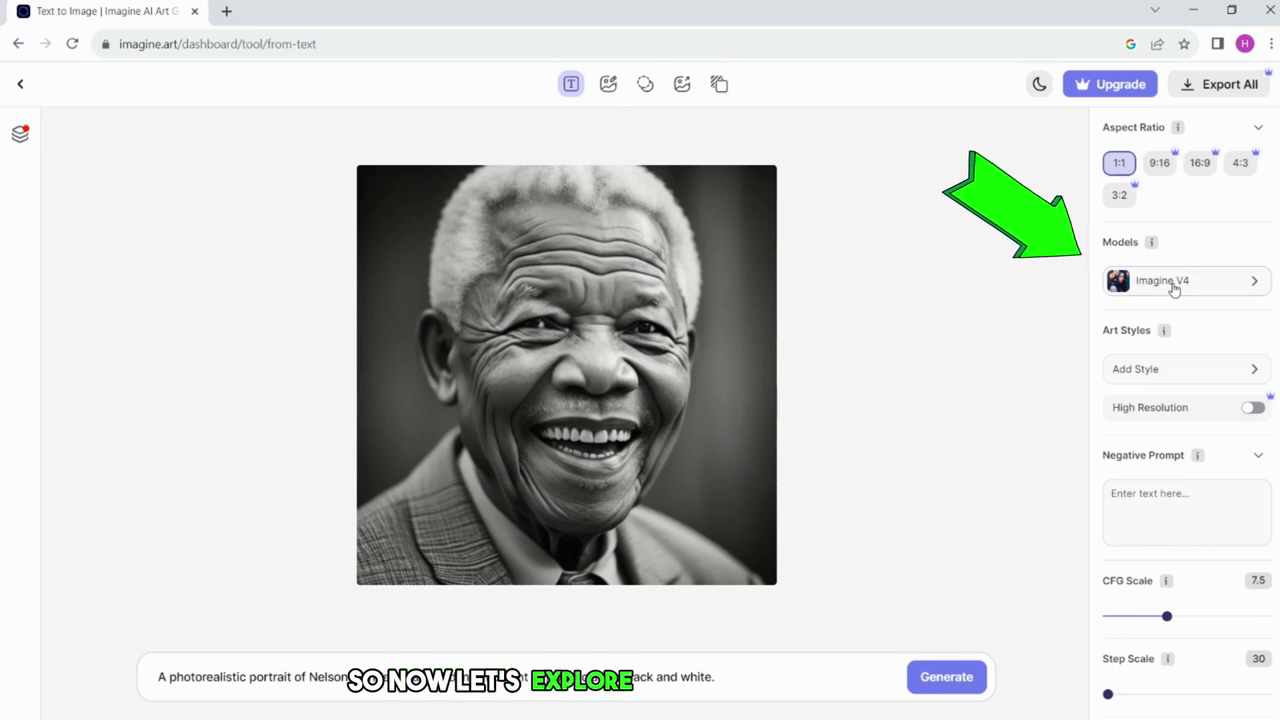
- Try the Realistic Vision model, then switch back to Imagine V4
click(1174, 285)
click(923, 505)
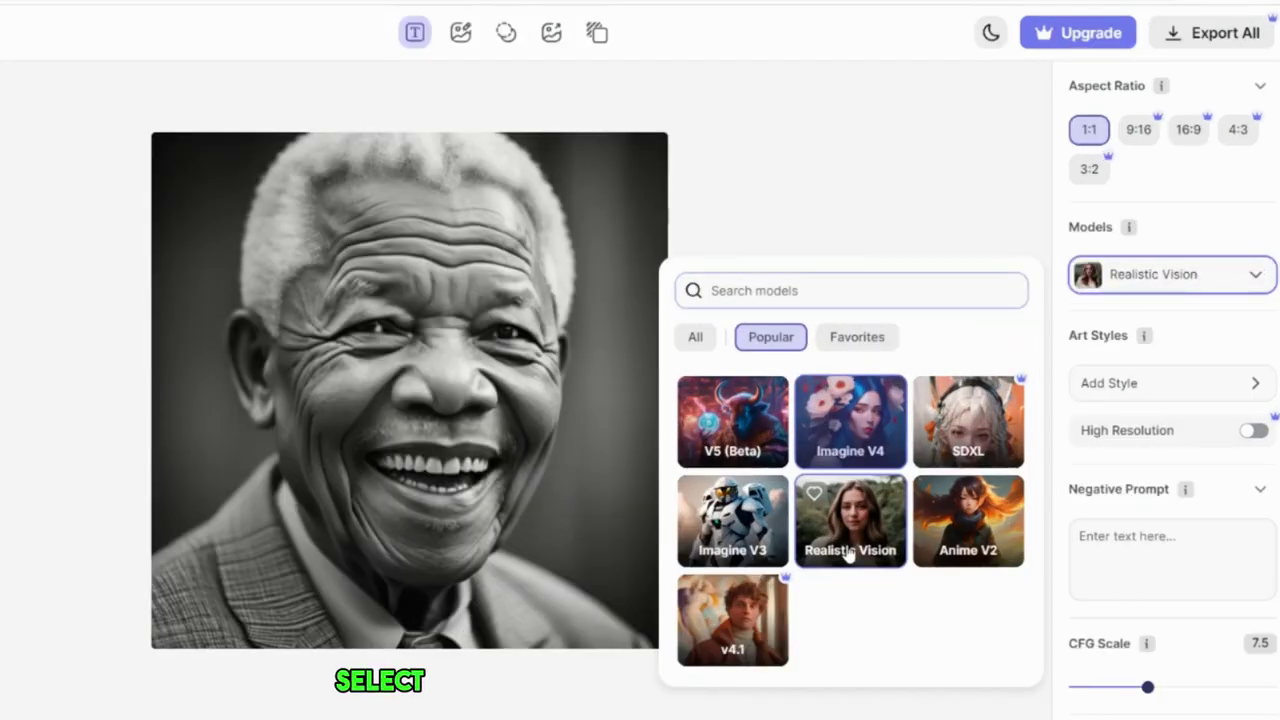
click(905, 138)
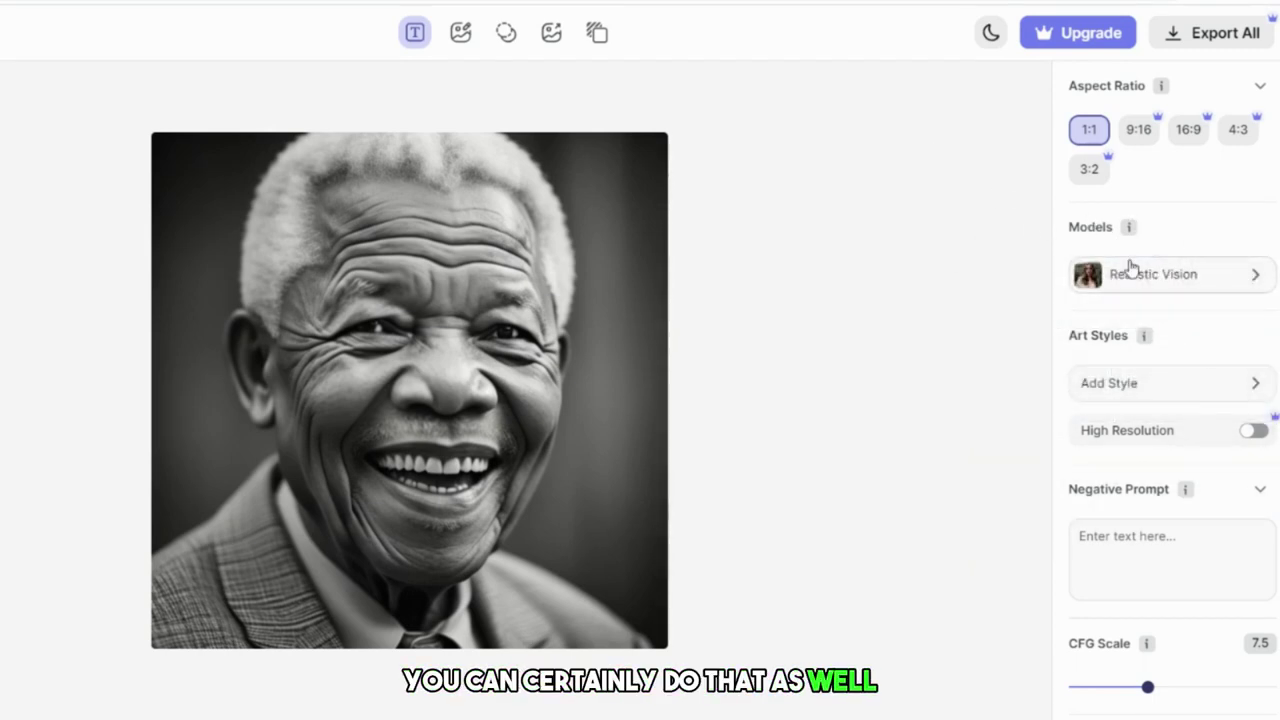
click(1130, 268)
click(868, 434)
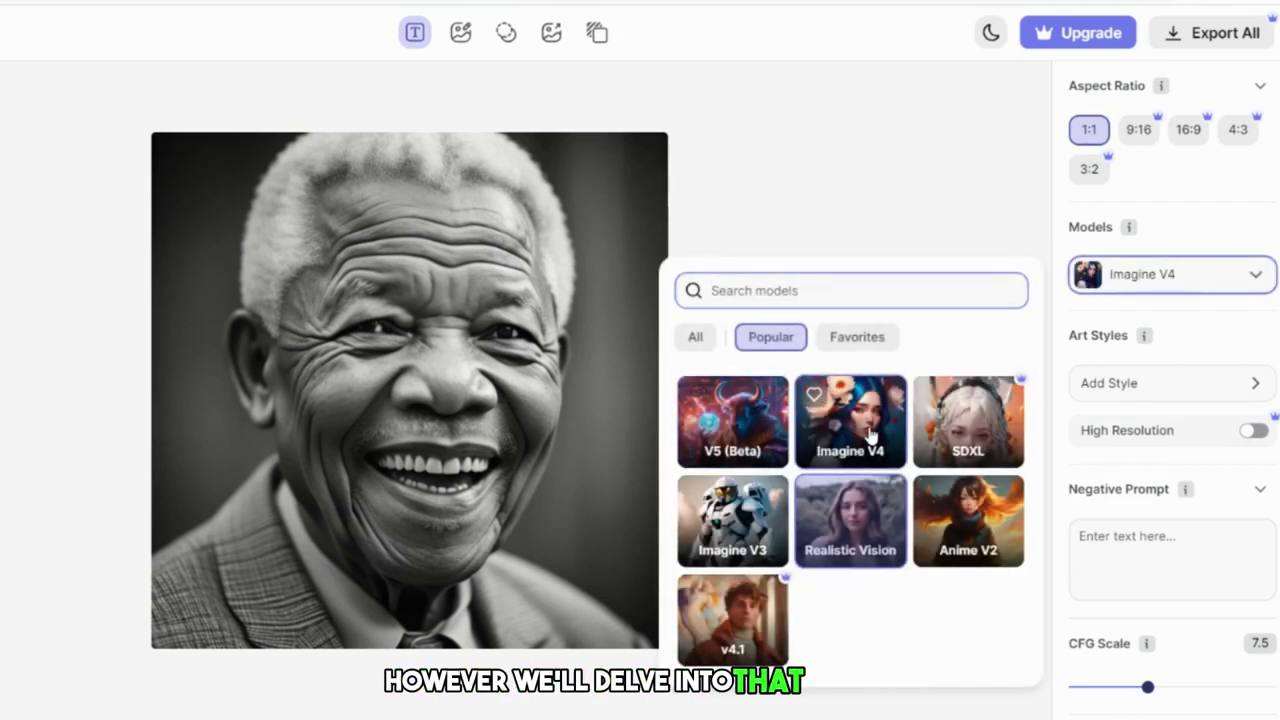
click(942, 234)
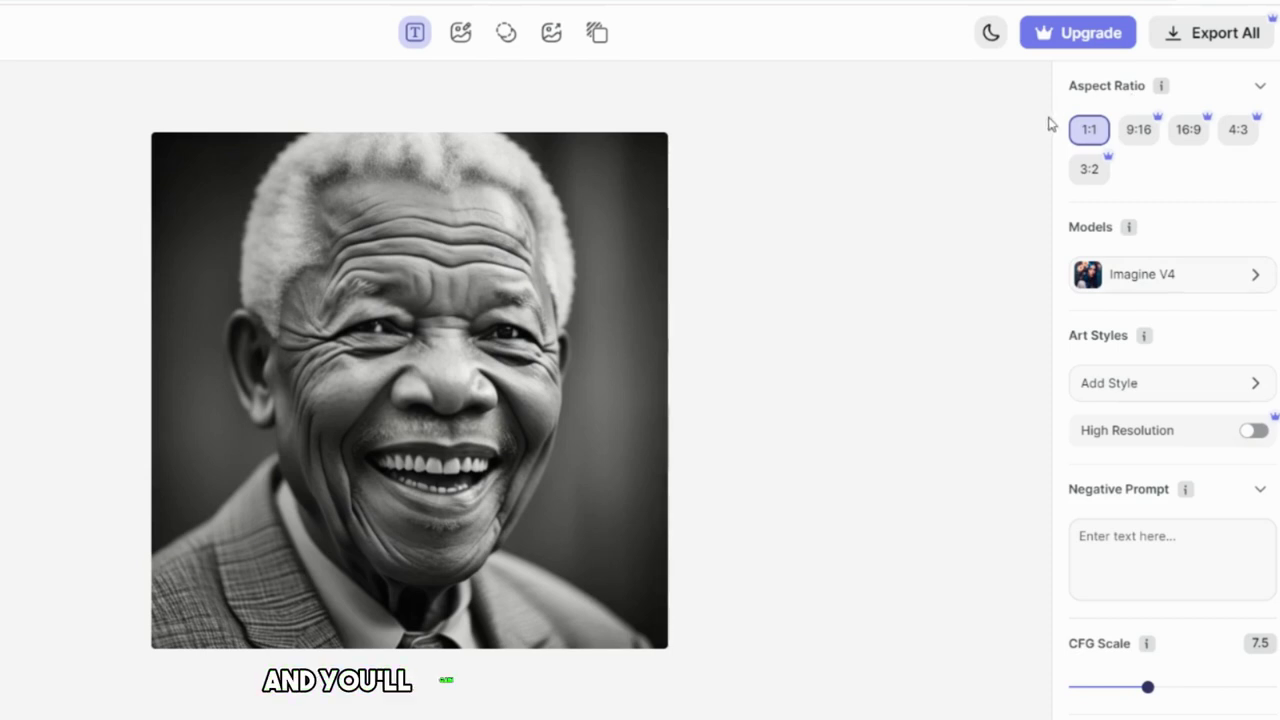
- Select Realistic Vision again for a more lifelike black-and-white portrait
scroll(1094, 371, down, 2)
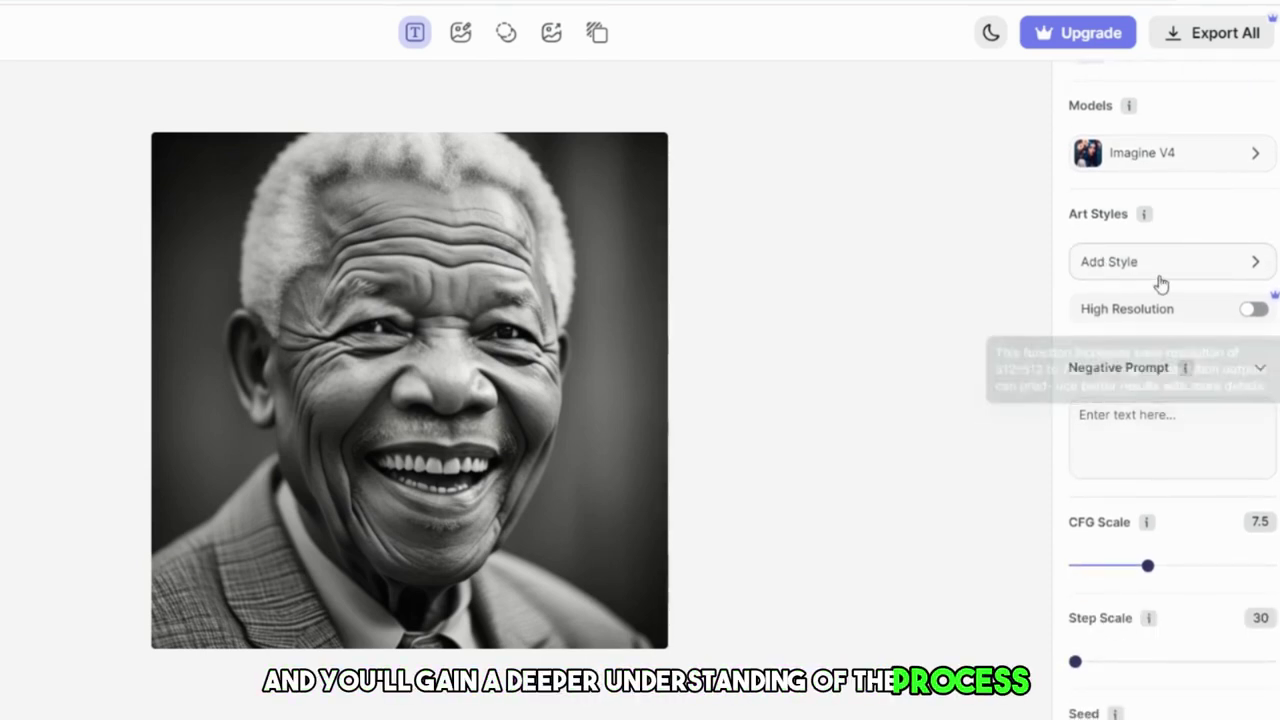
click(1167, 158)
click(850, 400)
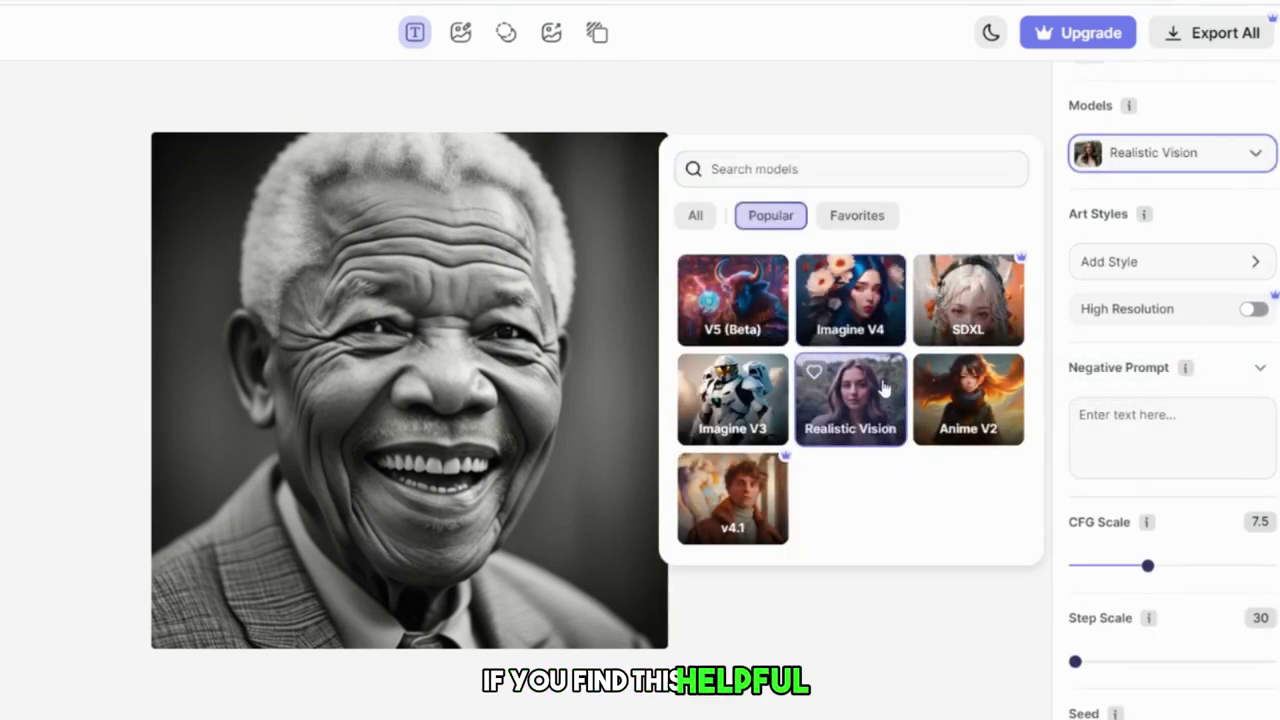
click(907, 101)
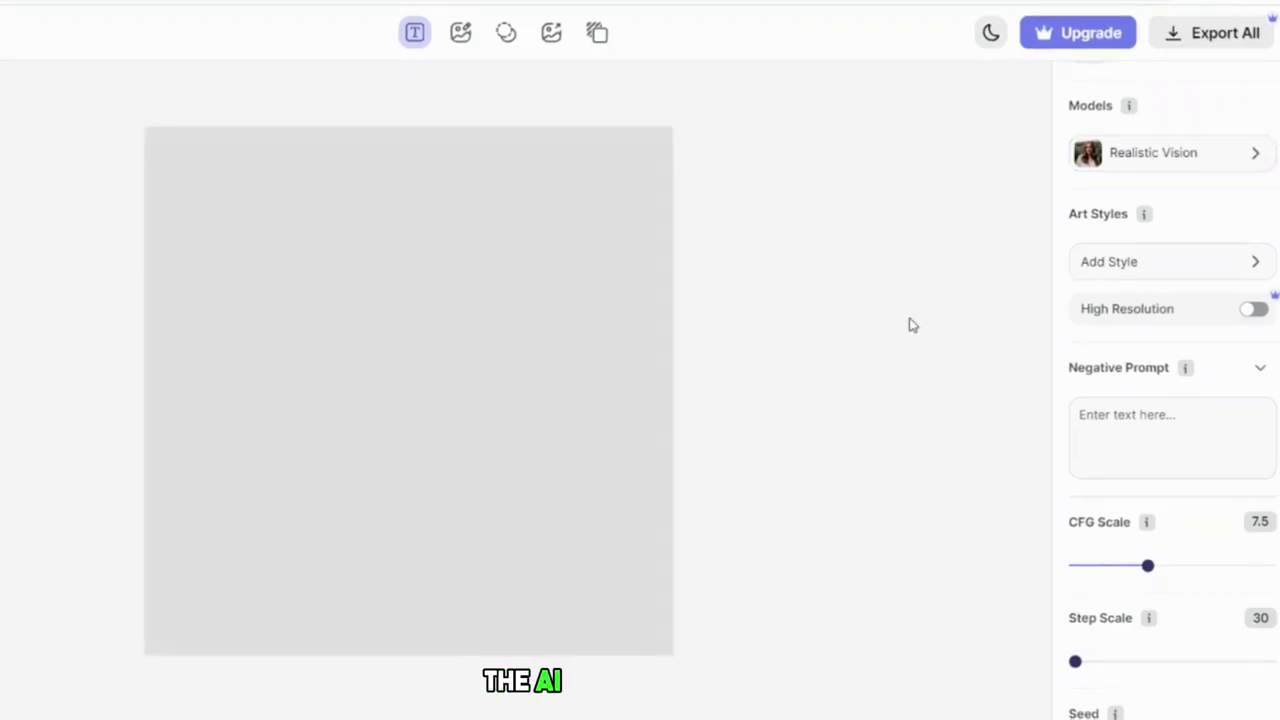
click(1122, 175)
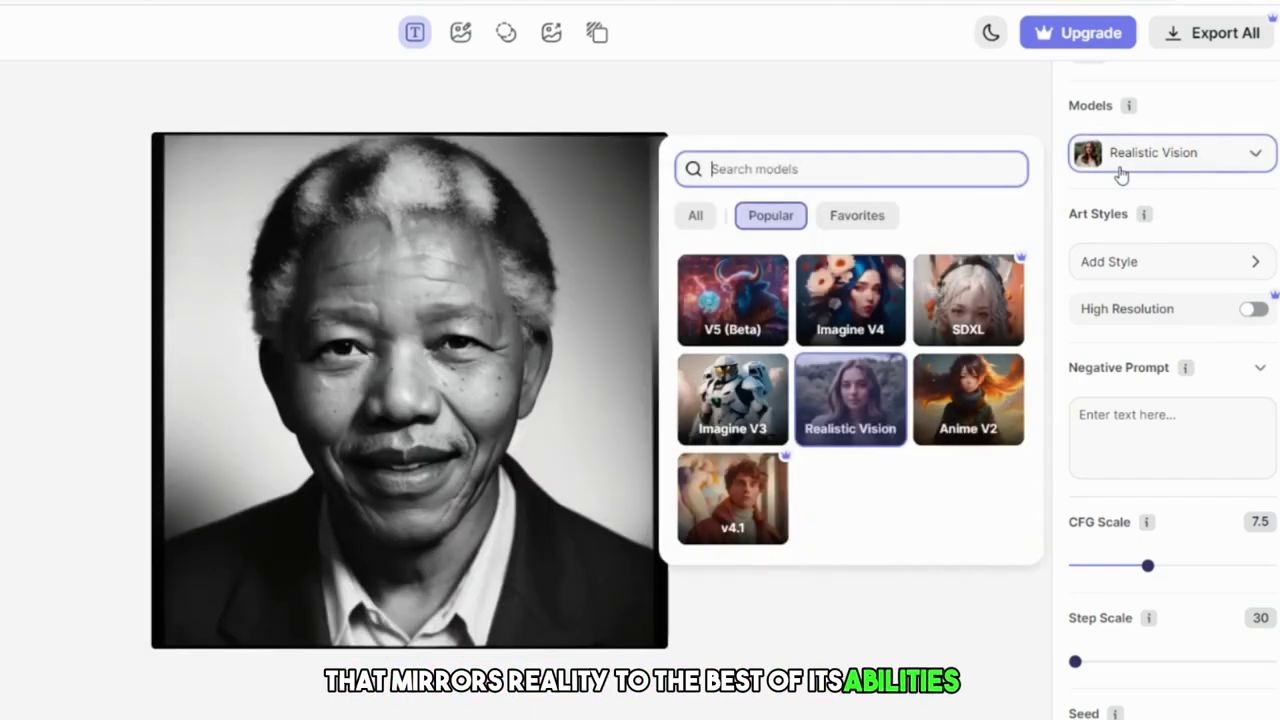
click(1122, 175)
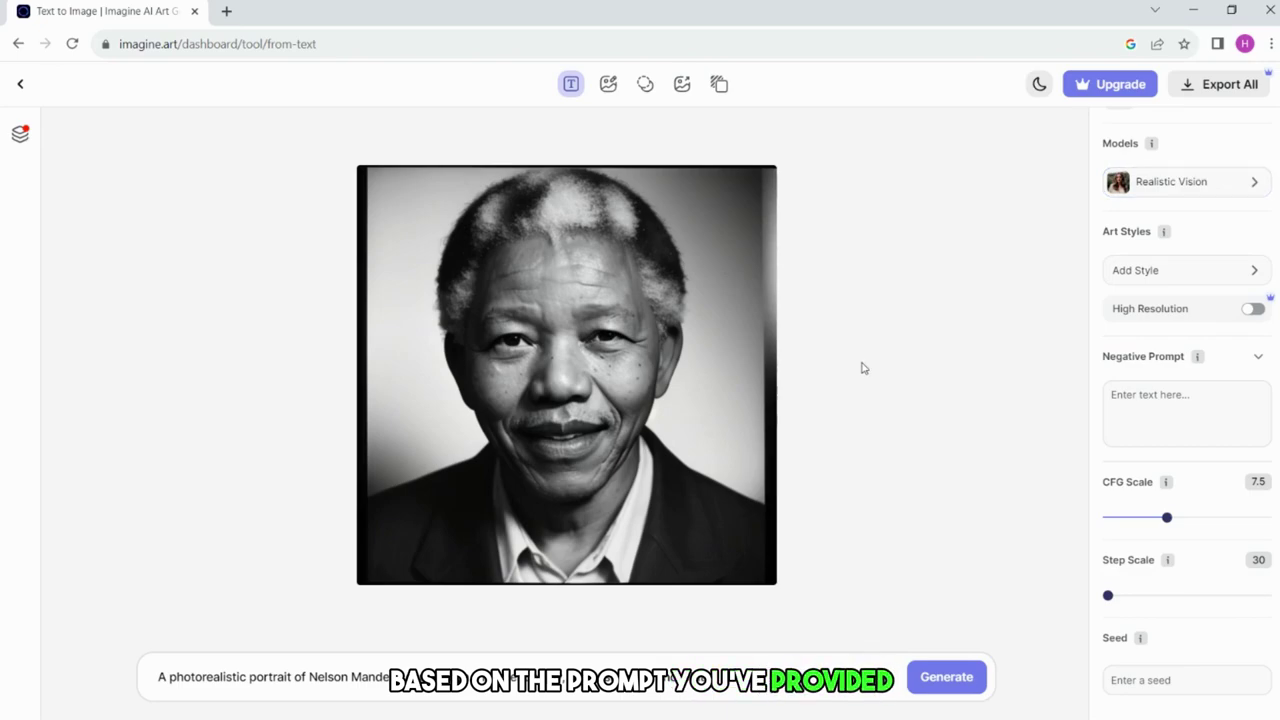
- Attempt the premium-only 16:9 aspect ratio, staying at 1:1, and recheck the model list
scroll(1219, 403, up, 1)
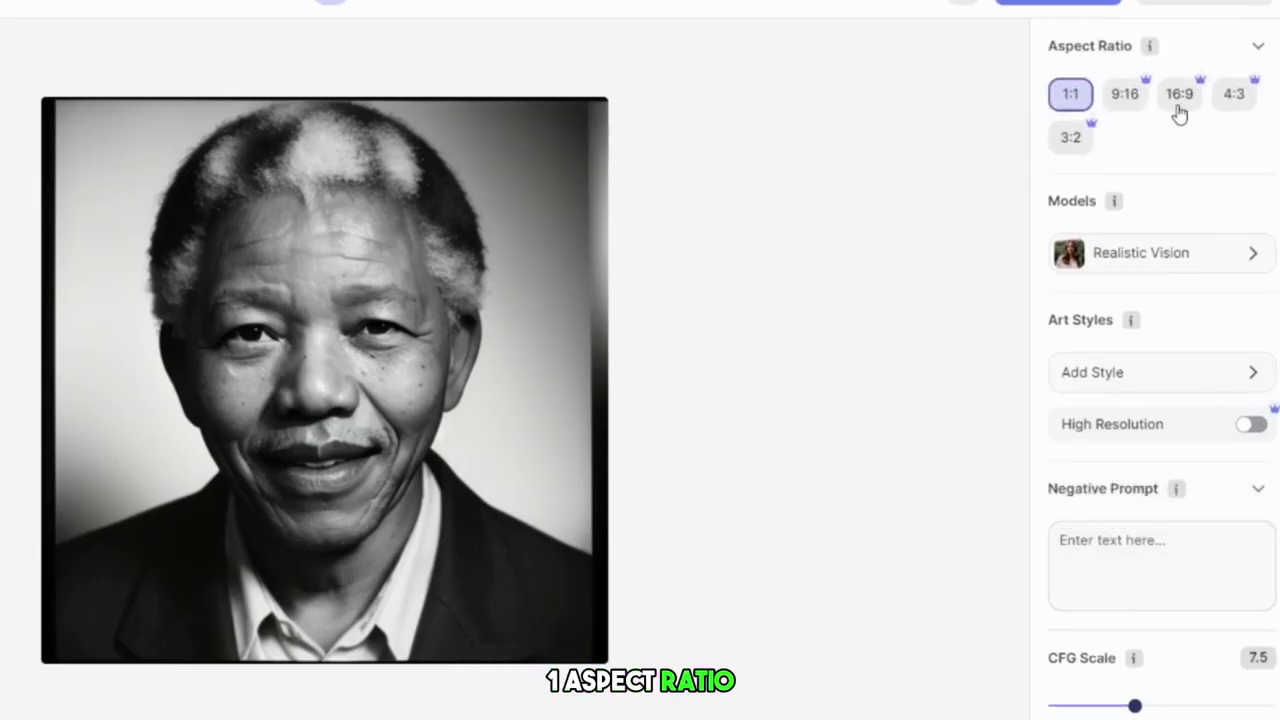
click(1180, 95)
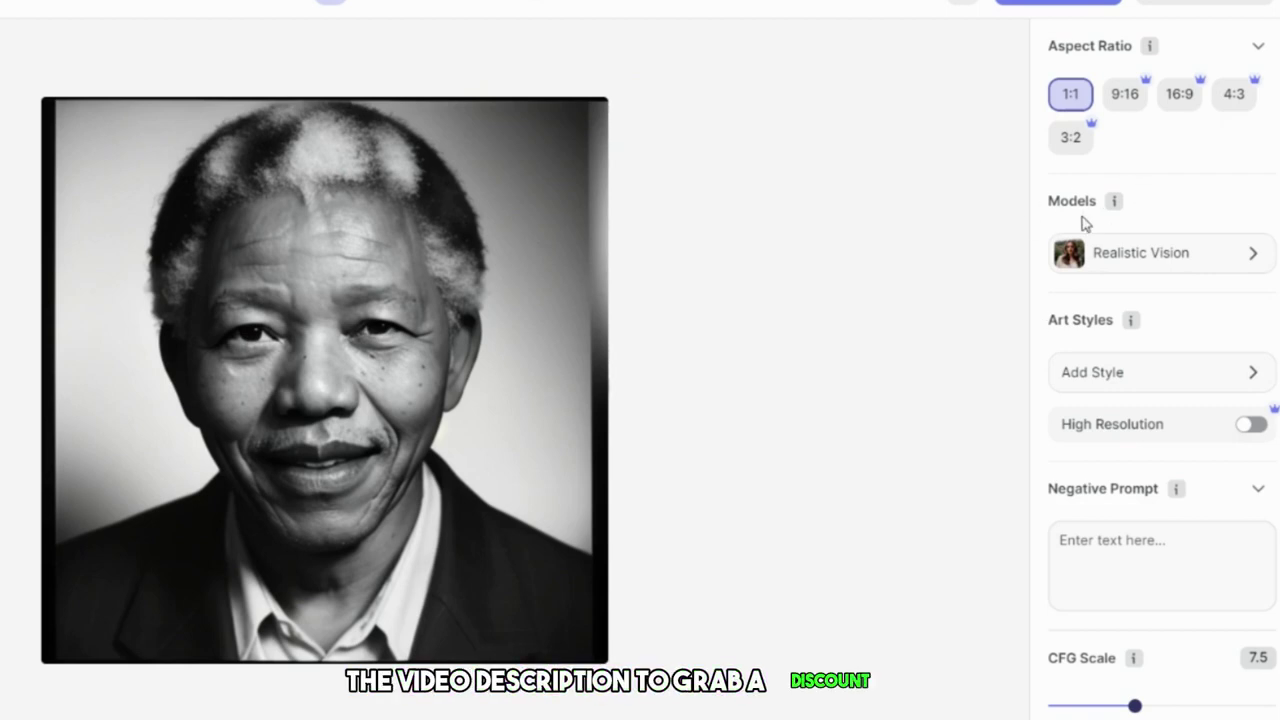
click(1155, 256)
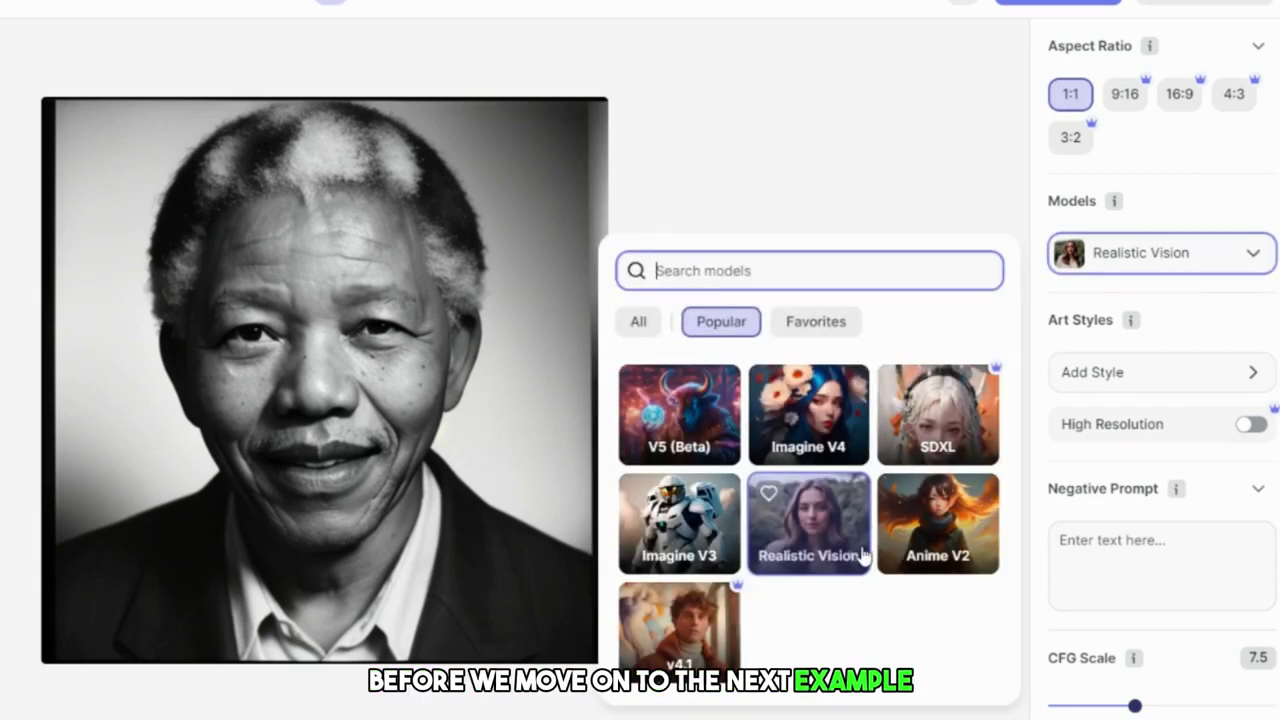
click(894, 149)
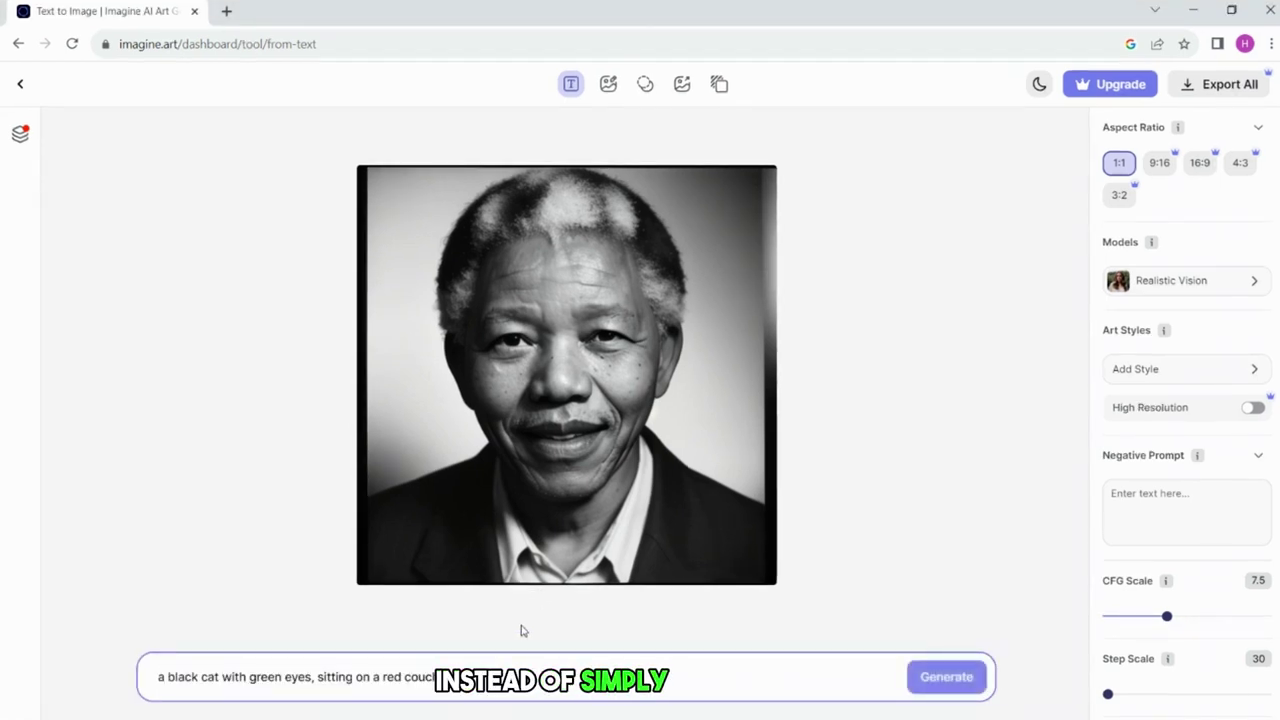
- Generate a black cat on a red couch, then a green river valley with snowy mountains
key(Return)
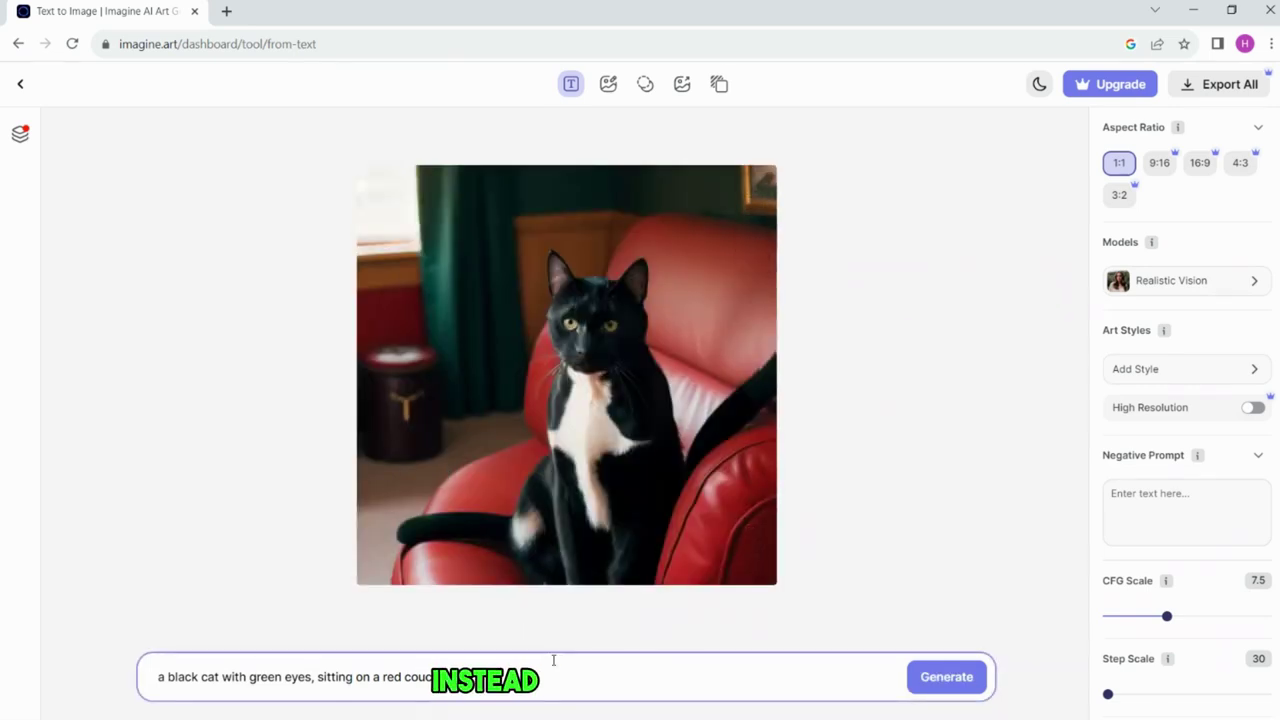
triple_click(806, 680)
key(BackSpace)
text(a lush green valley with a winding river and snow-capped mountains in the distance.)
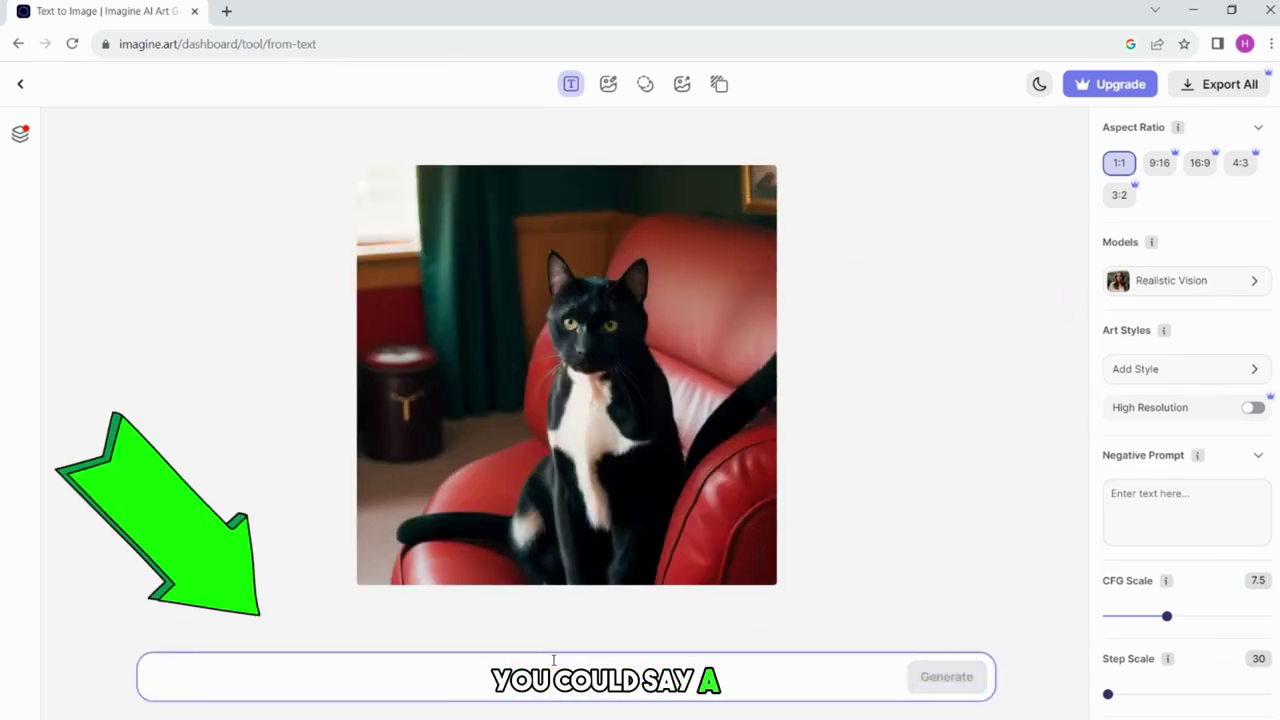
click(930, 678)
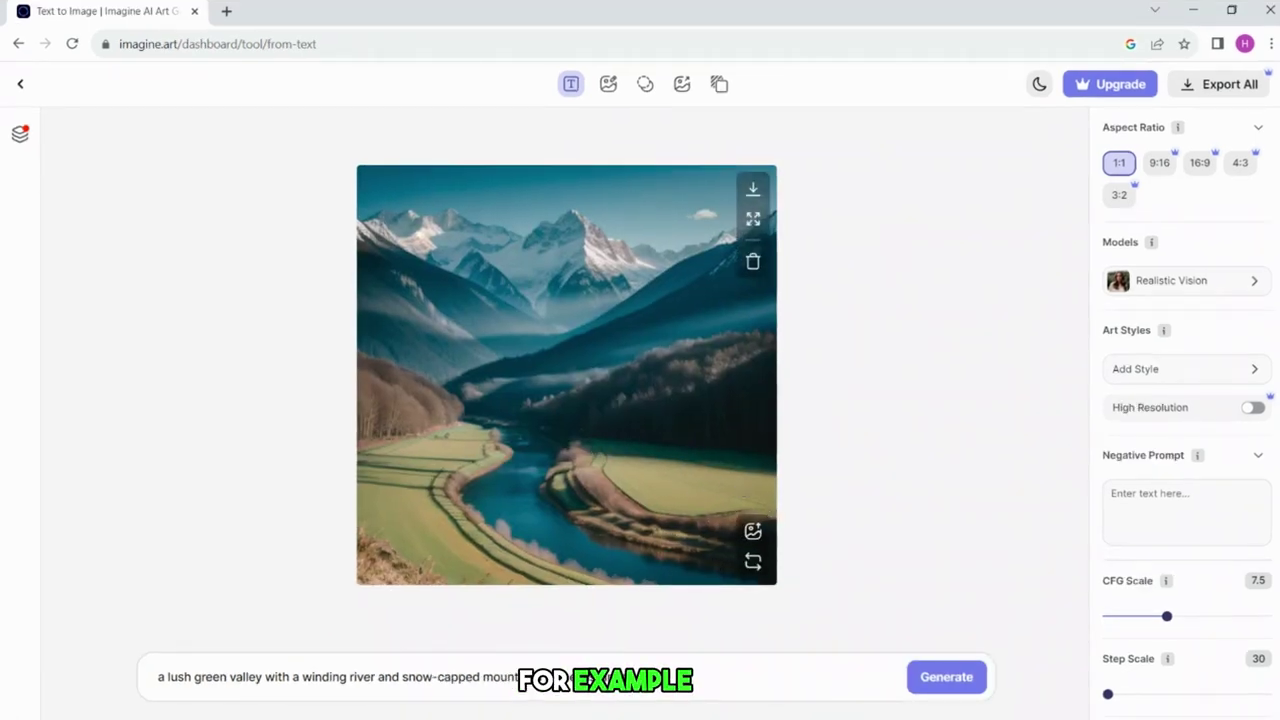
key(ctrl+a)
key(BackSpace)
- Paste the melting-clock prompt and start generating it
text(Create a melting clock, in the style of Salvador Dali.)
key(Return)
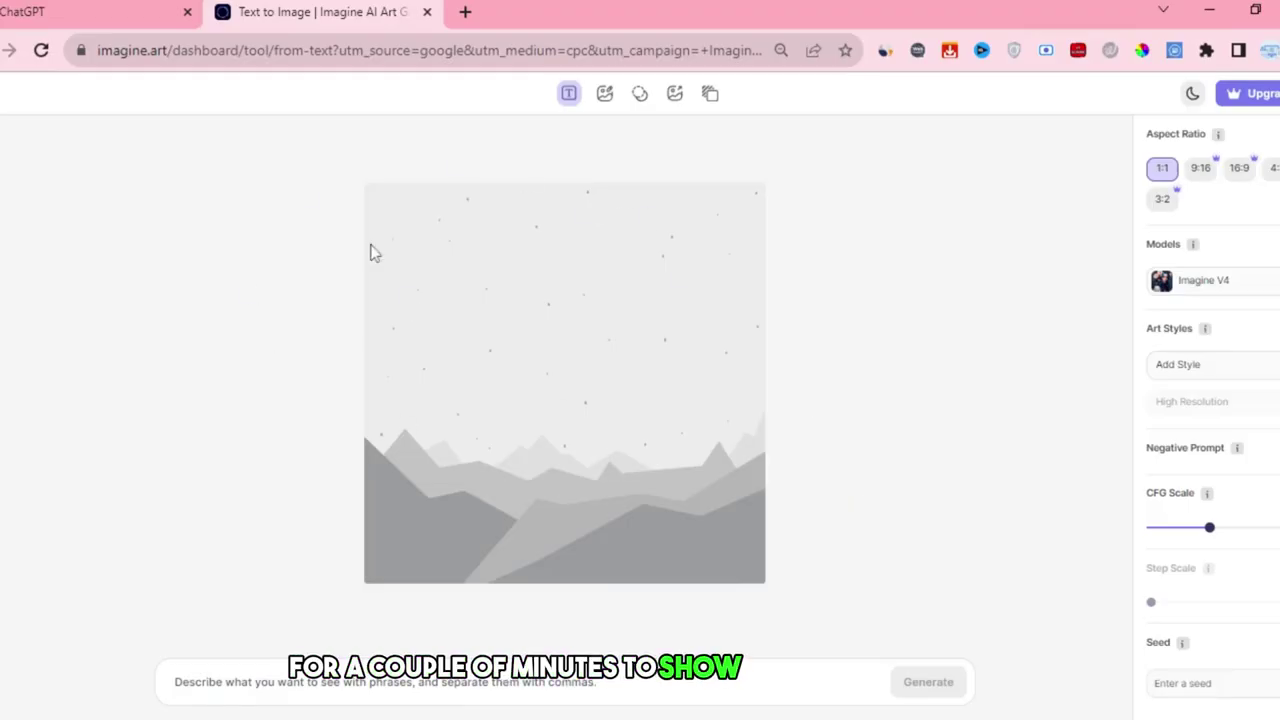
- Have ChatGPT condense the cat-and-car description into a concise image prompt, then copy it
click(72, 8)
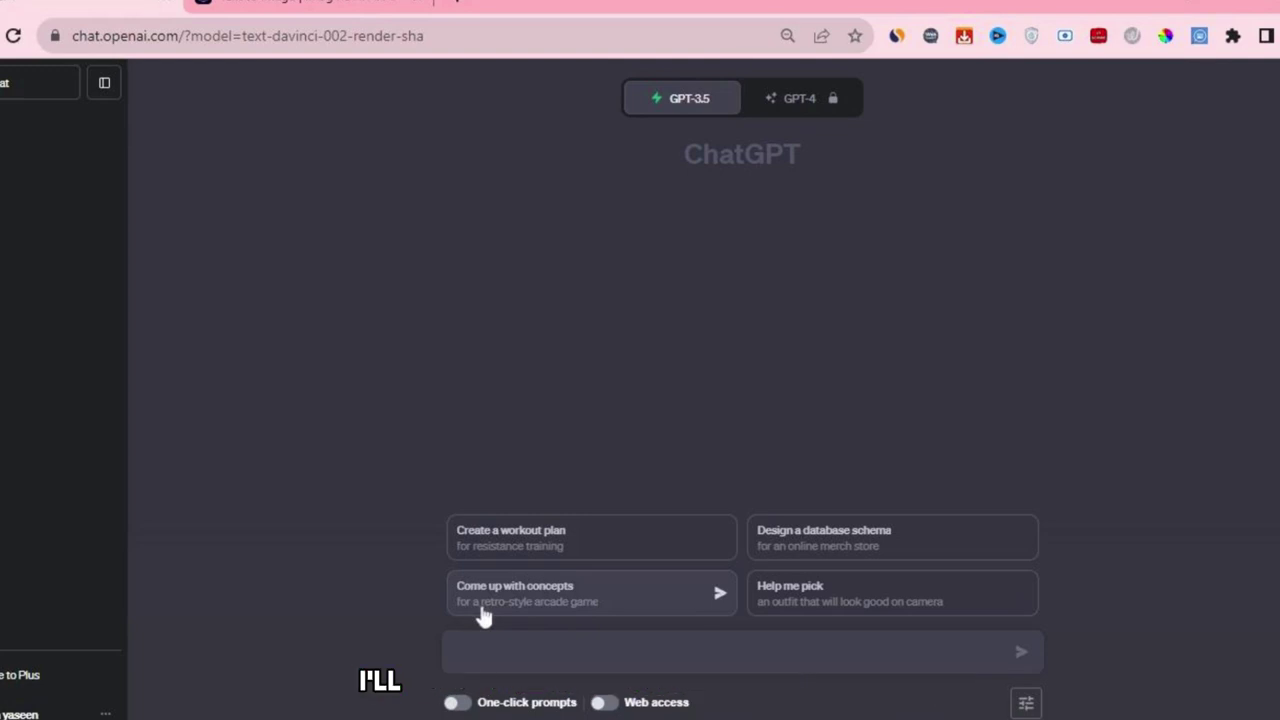
text("The cartoon cat is drawn in a whimsical style, with exaggerated features and bright colors. It bounds along the road with carefree abandon, its tail flicking in the air. The car, on the other hand, is rendered with painstaking realism. Every detail, from the headlights to the hubcaps, is meticulously crafted."  "Convert this vivid imagination into a concise prompt for image generation. To do this effectively, use the most relevant keywords to align with your imagination.")
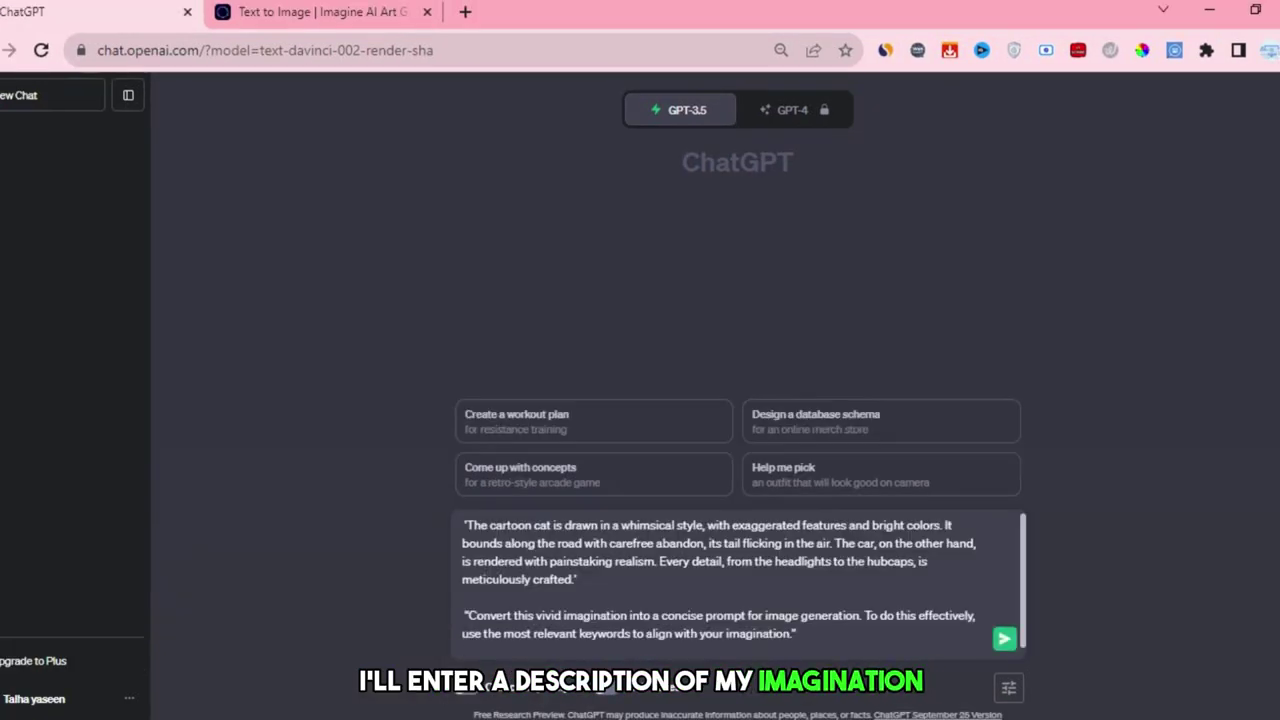
key(Return)
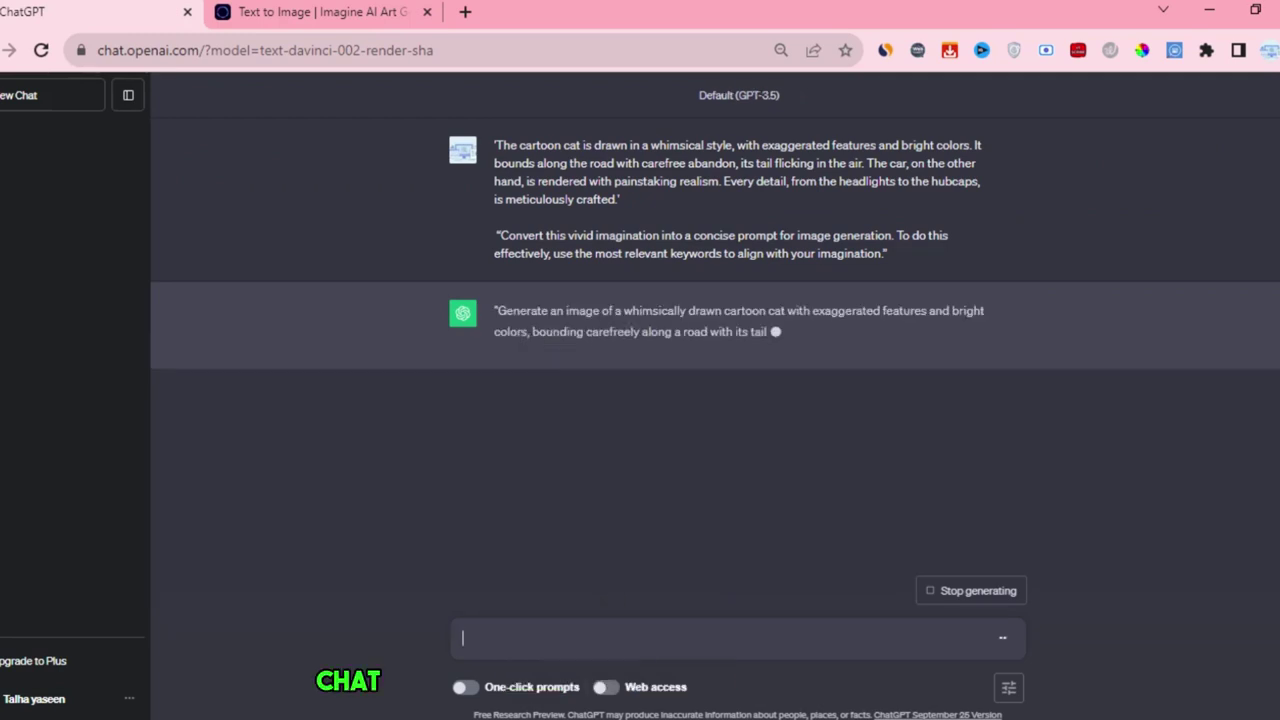
drag(494, 320, 567, 378)
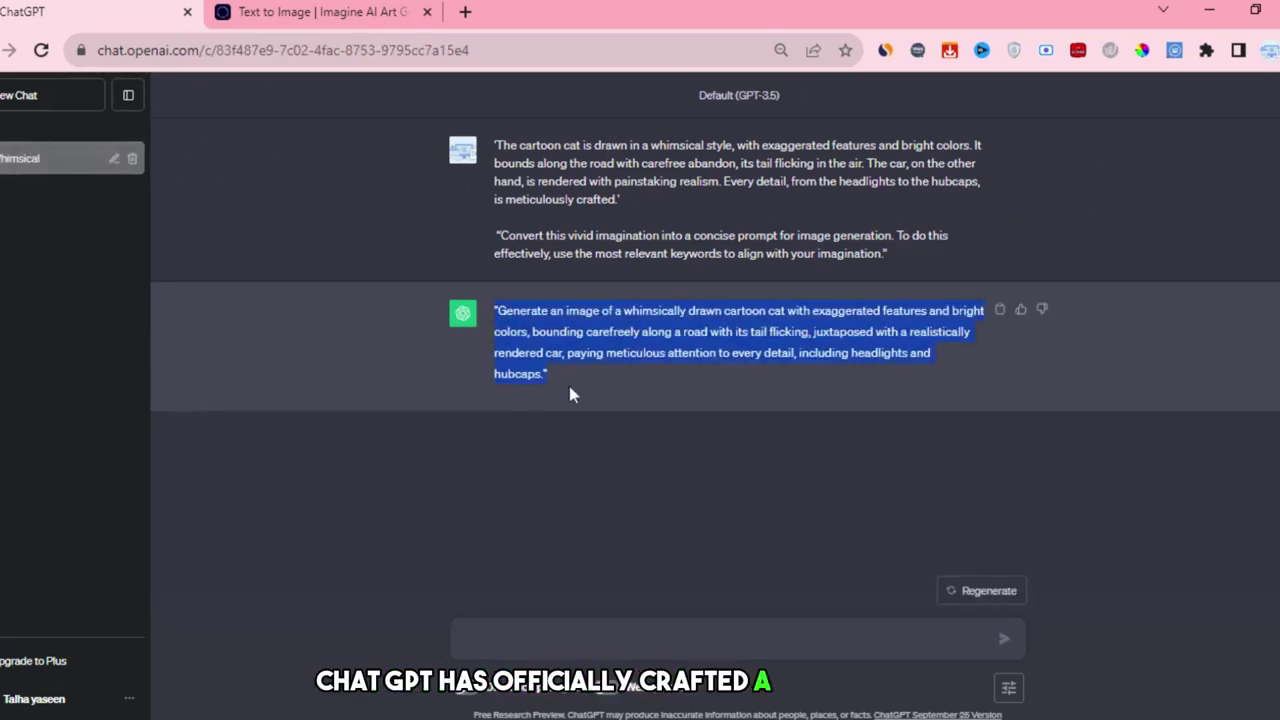
click(697, 348)
click(999, 310)
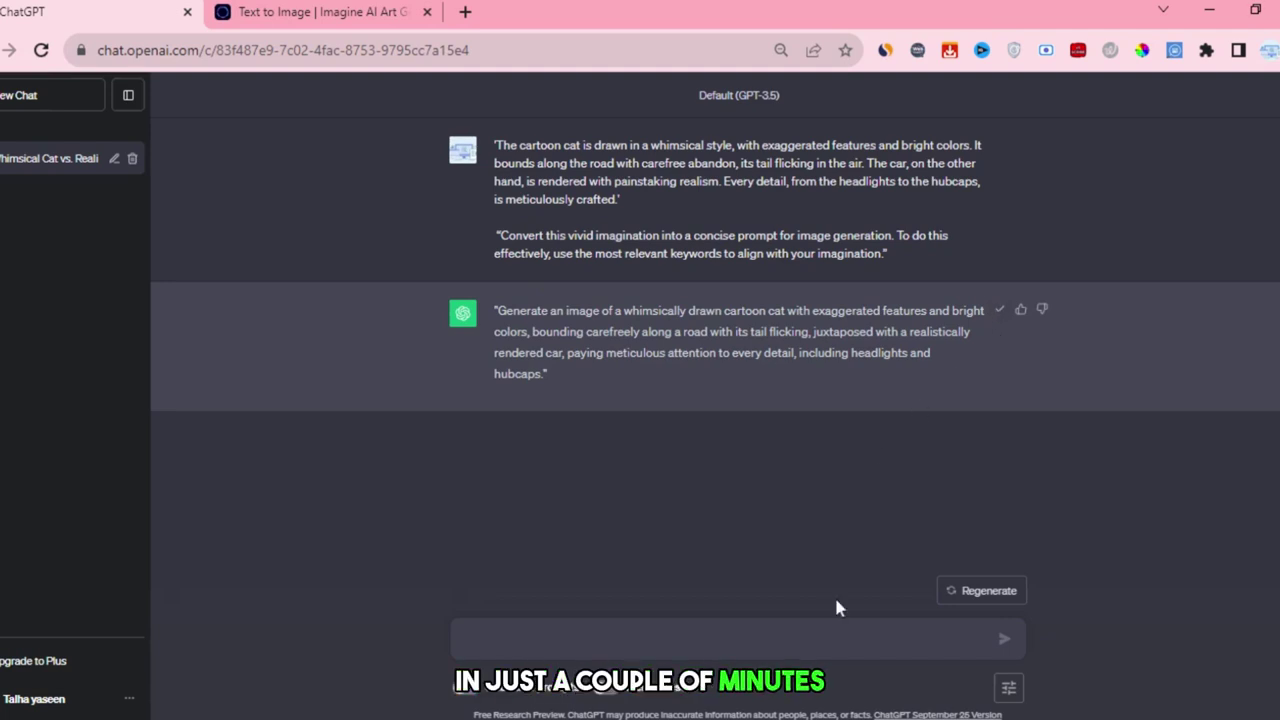
- Paste ChatGPT's cartoon-cat-and-car prompt into Imagine Art, keeping the Imagine V4 model
click(340, 10)
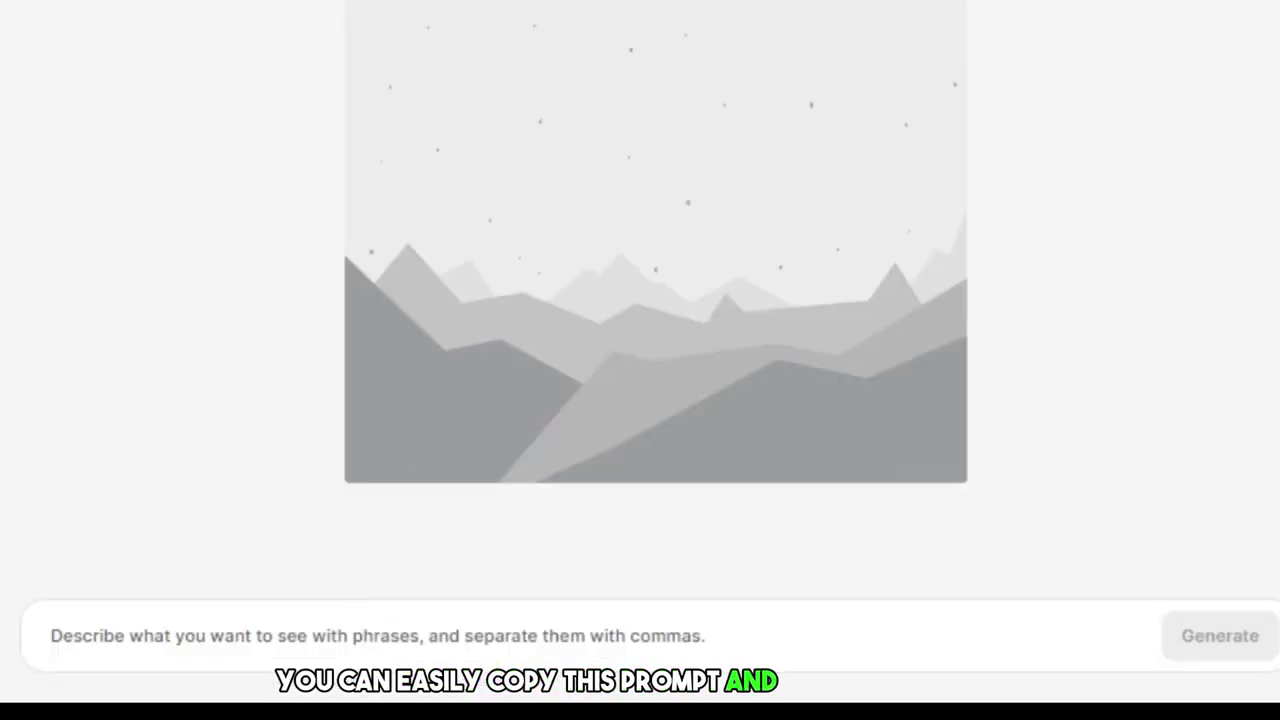
click(300, 682)
key(ctrl+v)
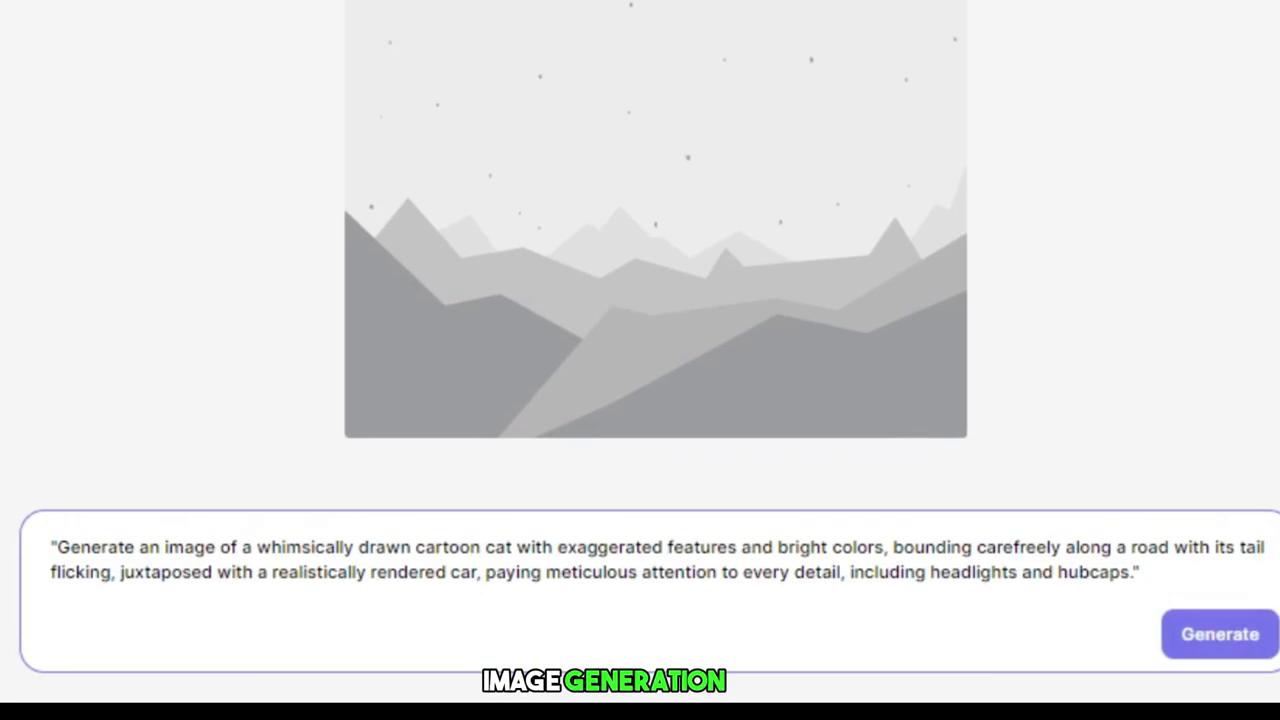
key(ctrl+a)
click(1220, 395)
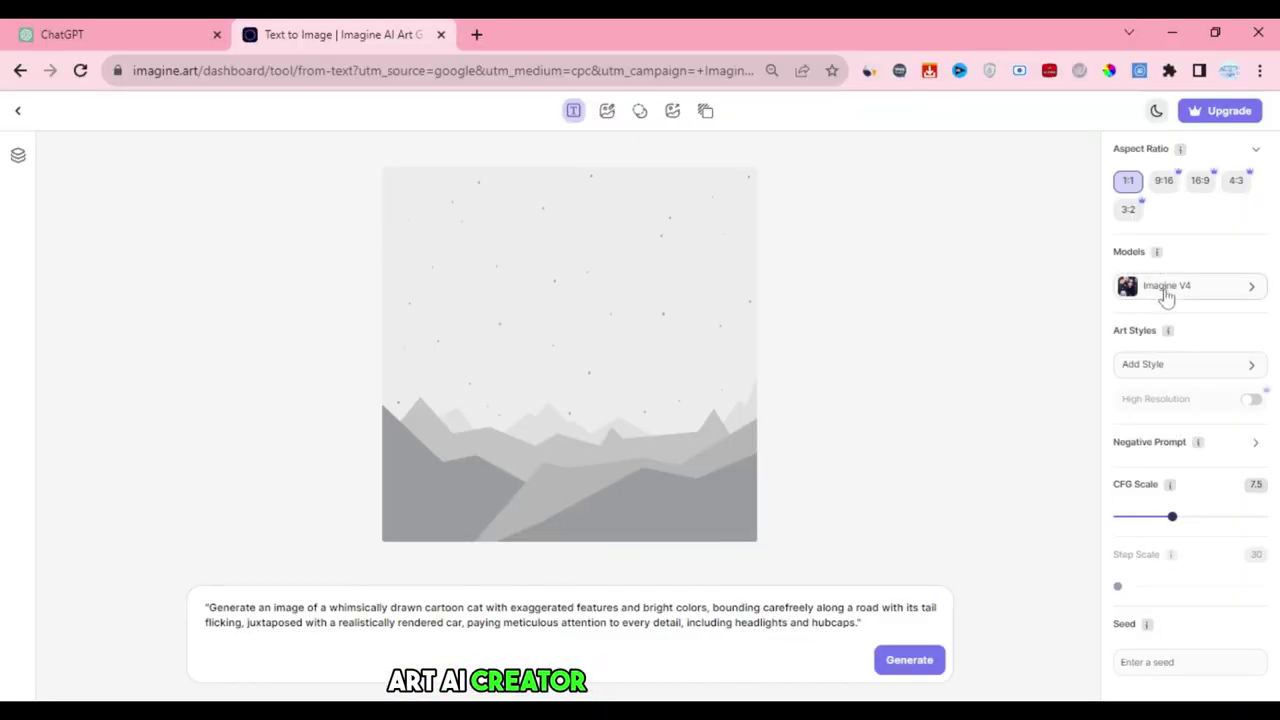
click(1130, 292)
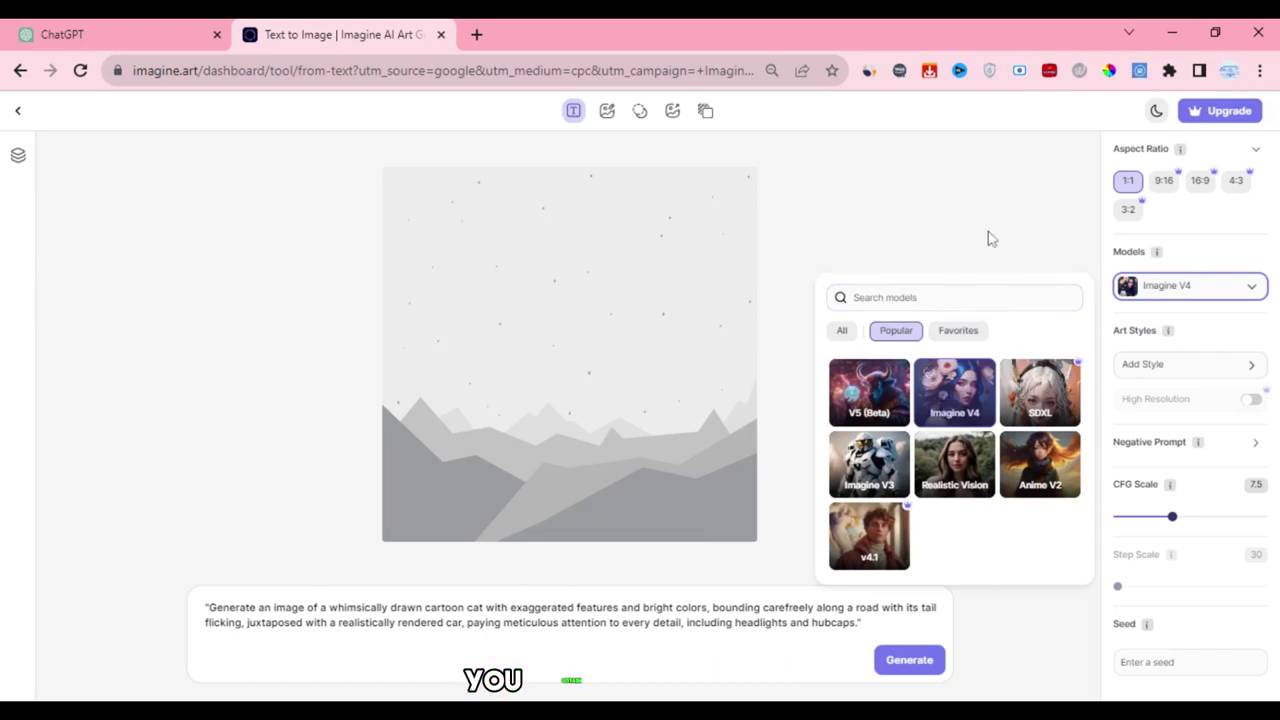
click(1020, 262)
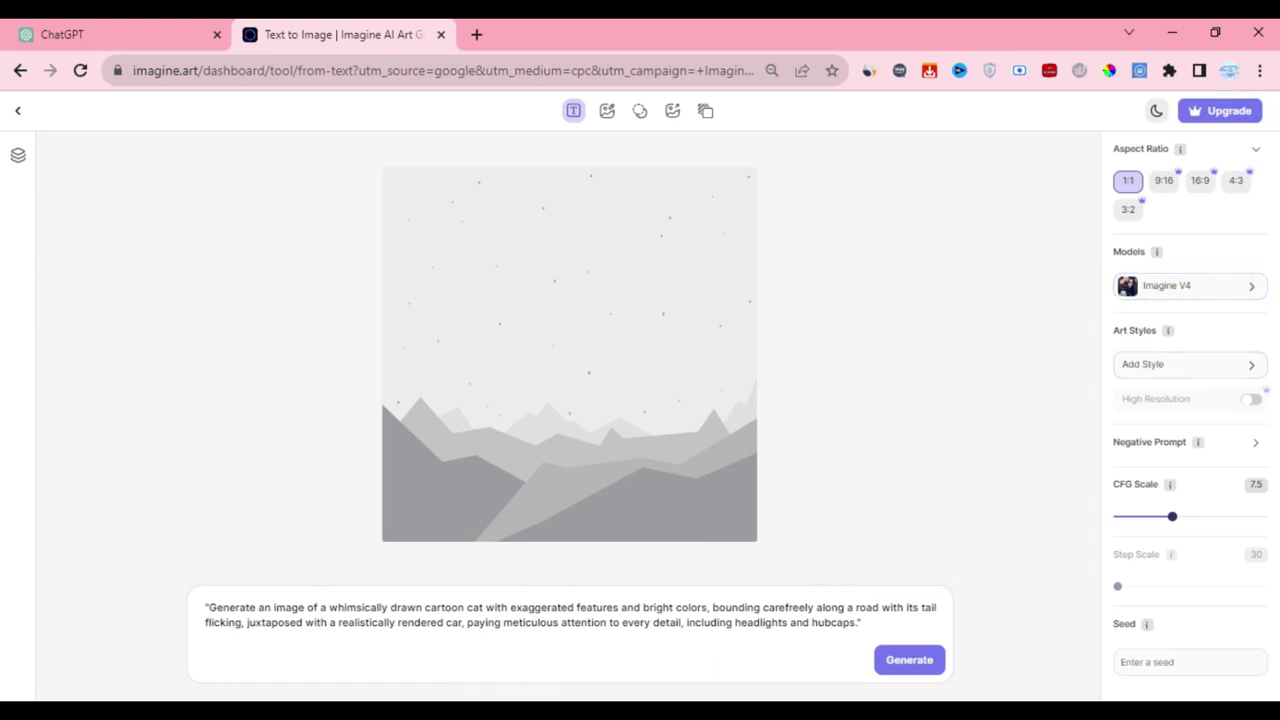
- Apply the Disney art style from the All styles list
click(1181, 368)
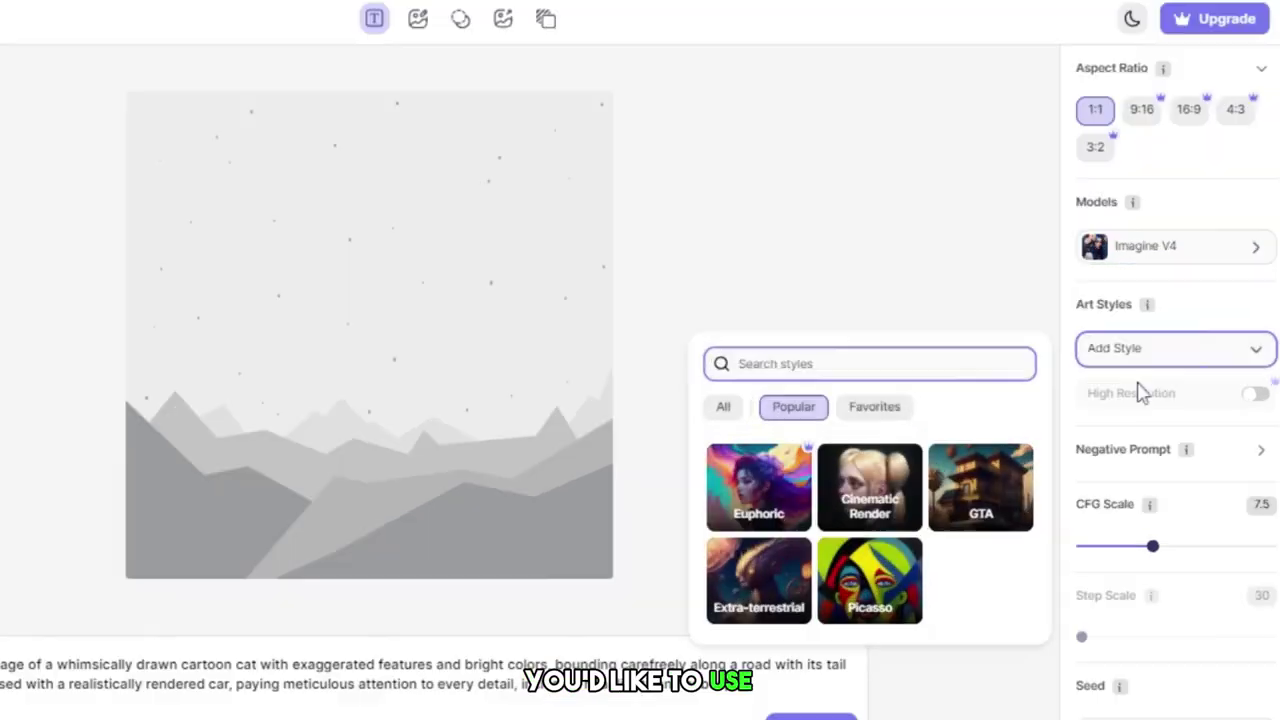
click(727, 408)
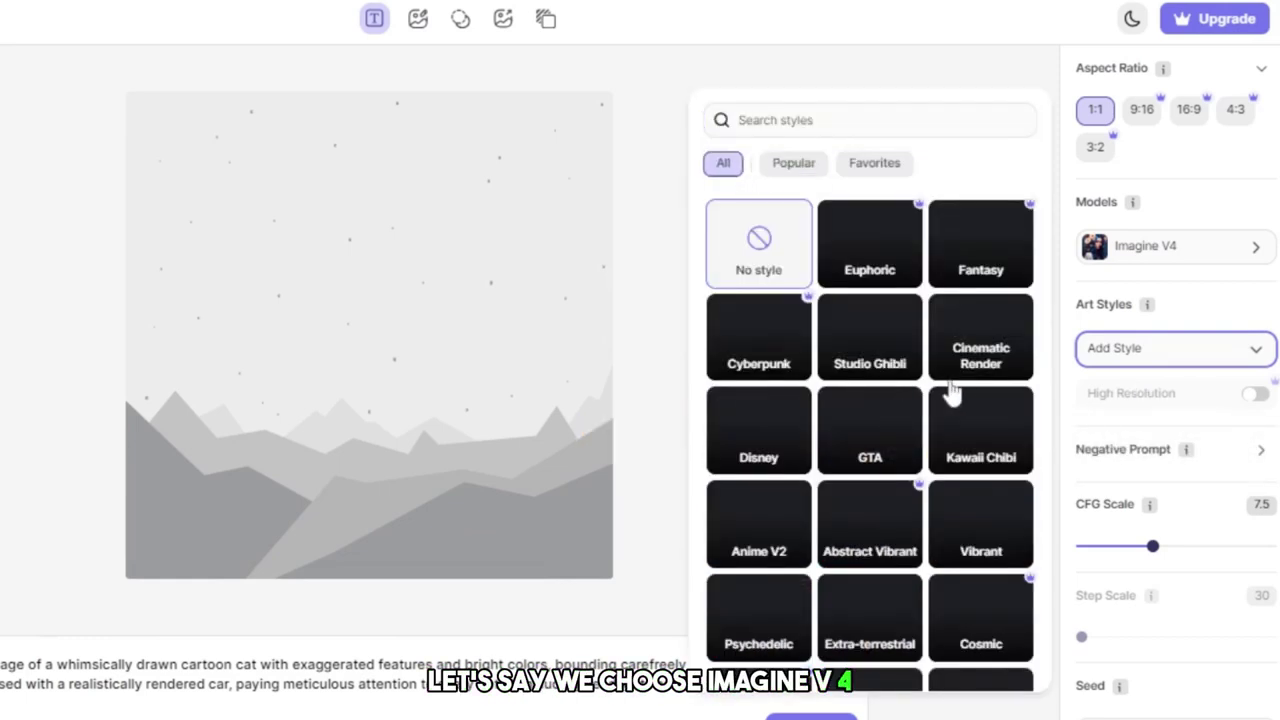
click(789, 440)
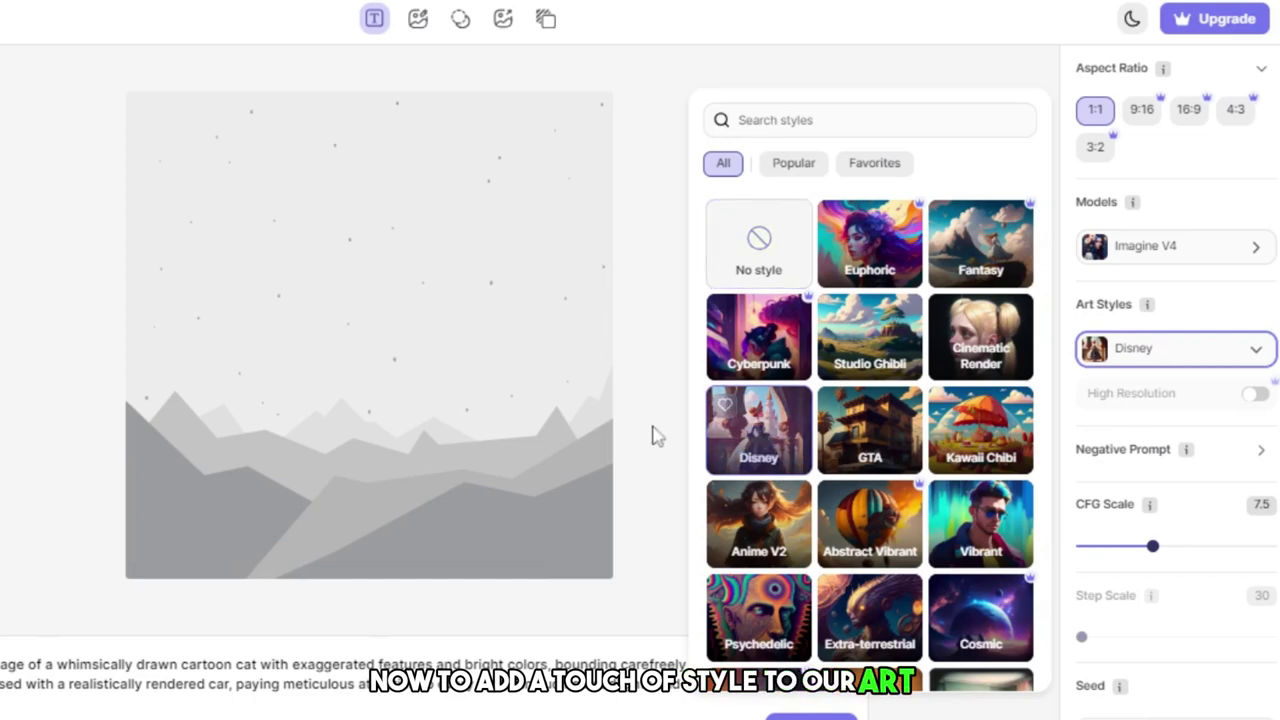
click(789, 432)
drag(244, 607, 649, 622)
click(700, 622)
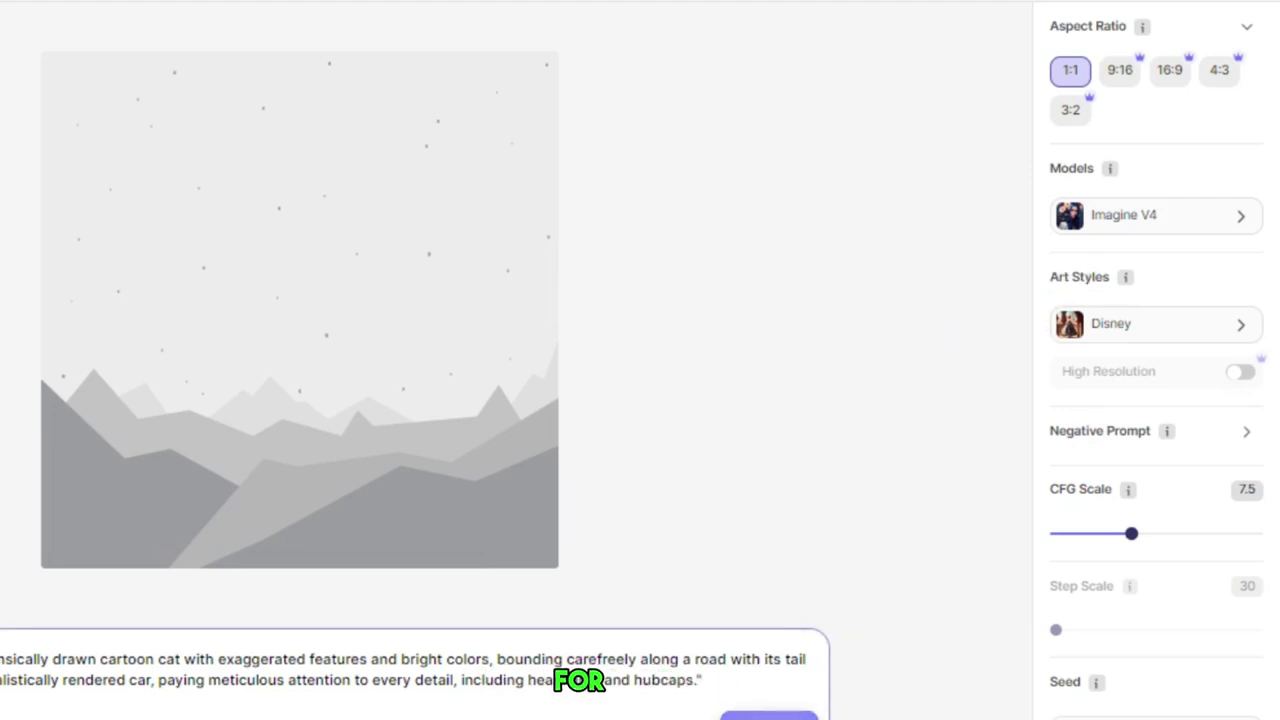
- Generate the Disney-style orange cat on a teal vintage car, then try another aspect ratio
click(768, 716)
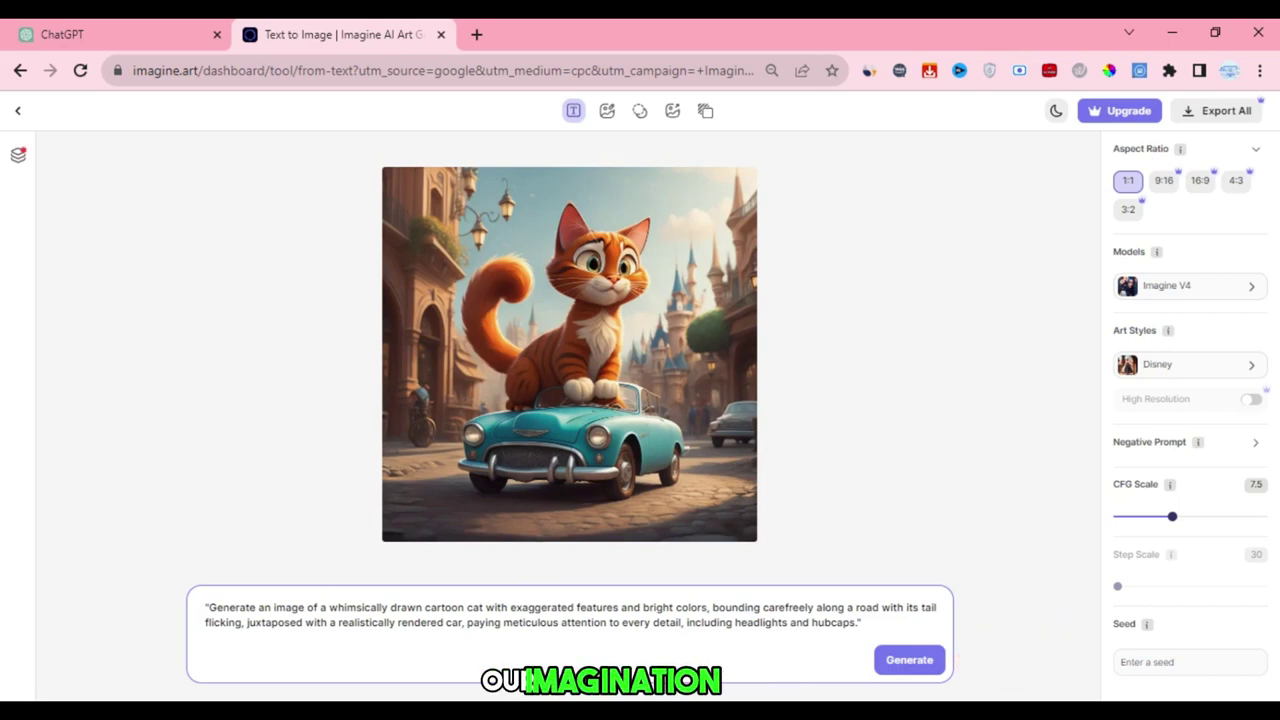
mouse_move(643, 475)
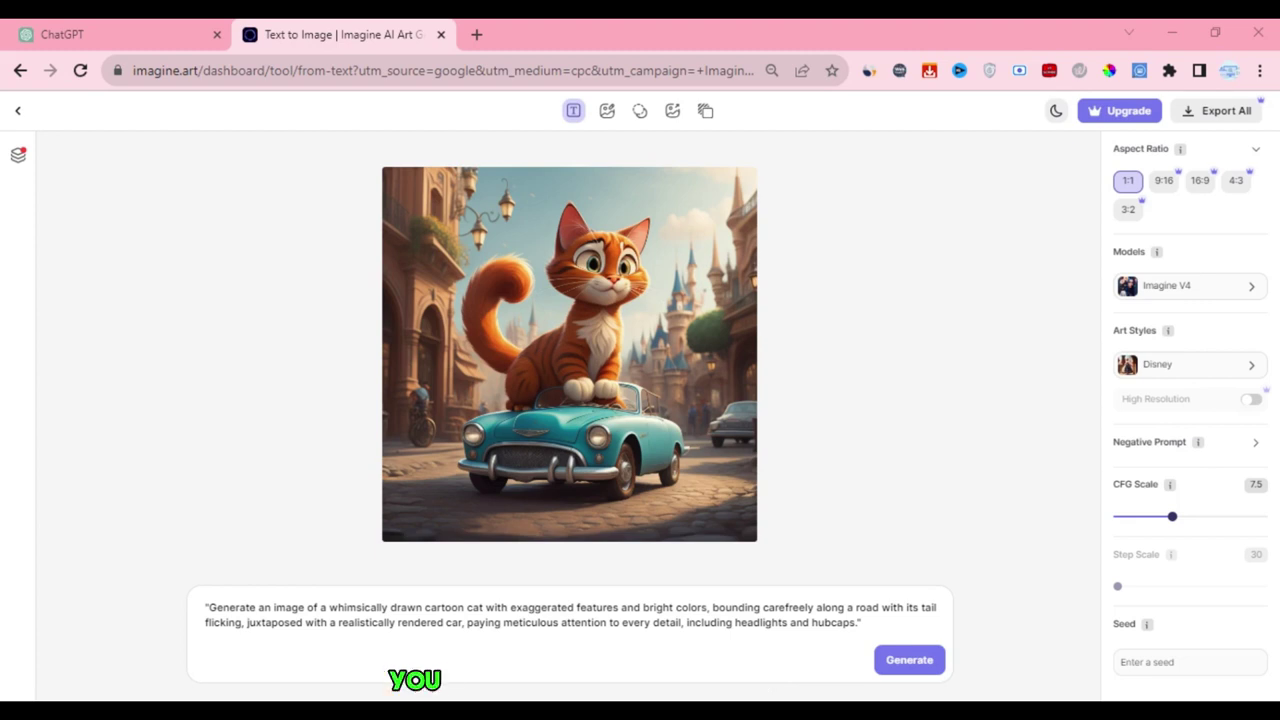
click(1165, 190)
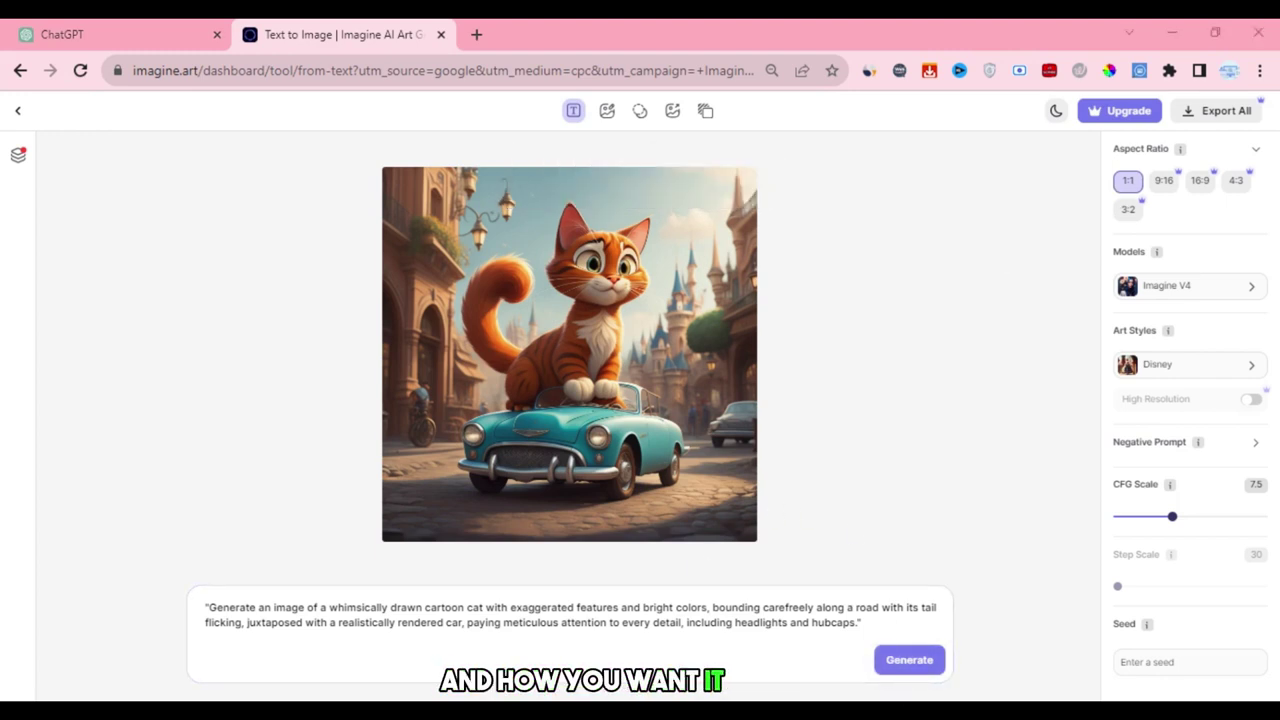
- Open the Models list to pick Realistic Vision for the new cat prompt
click(1167, 291)
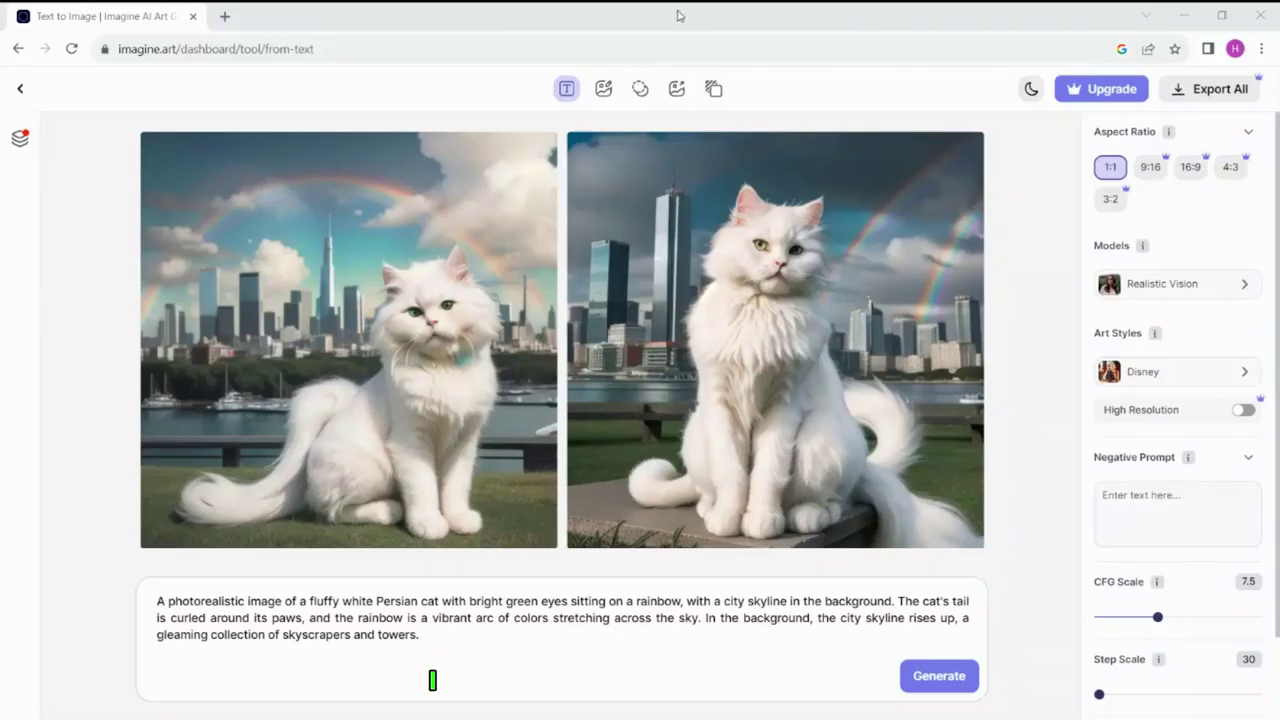
click(677, 15)
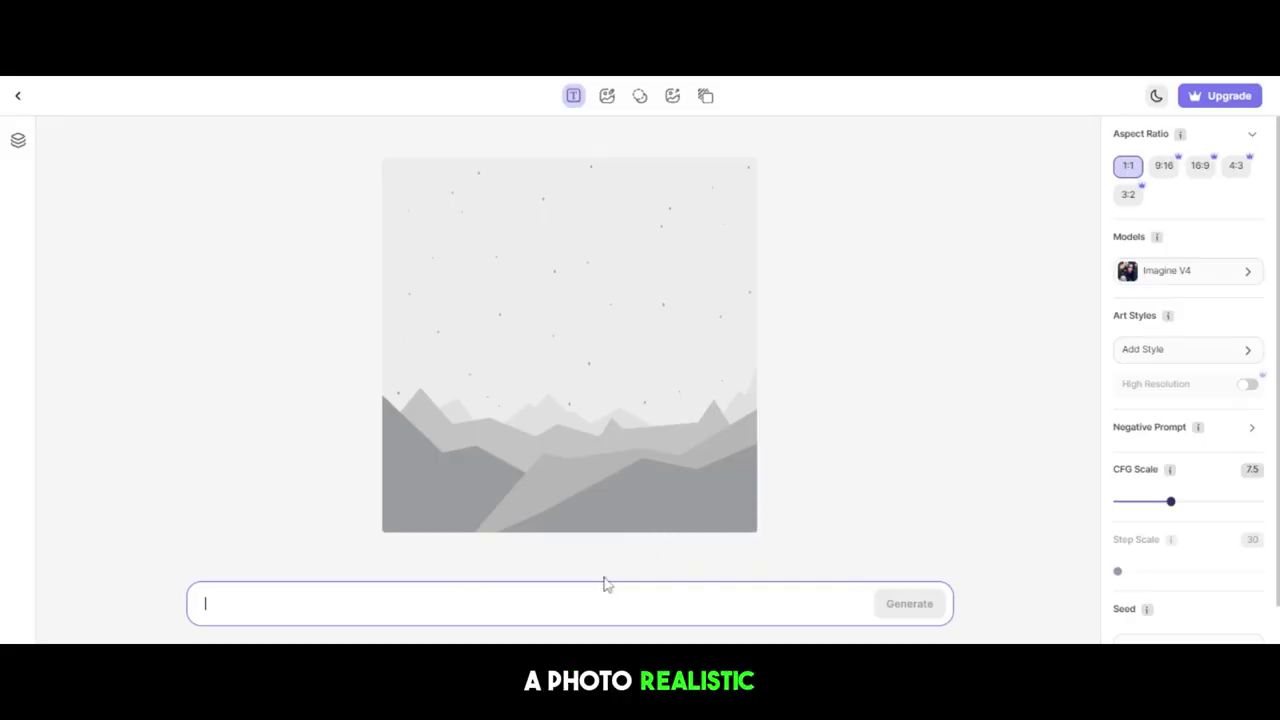
- Paste the cat-on-a-rainbow city skyline prompt and choose the Realistic Vision model
text(Create a photorealistic image of a cat seated on a rainbow with a city skyline backdrop.)
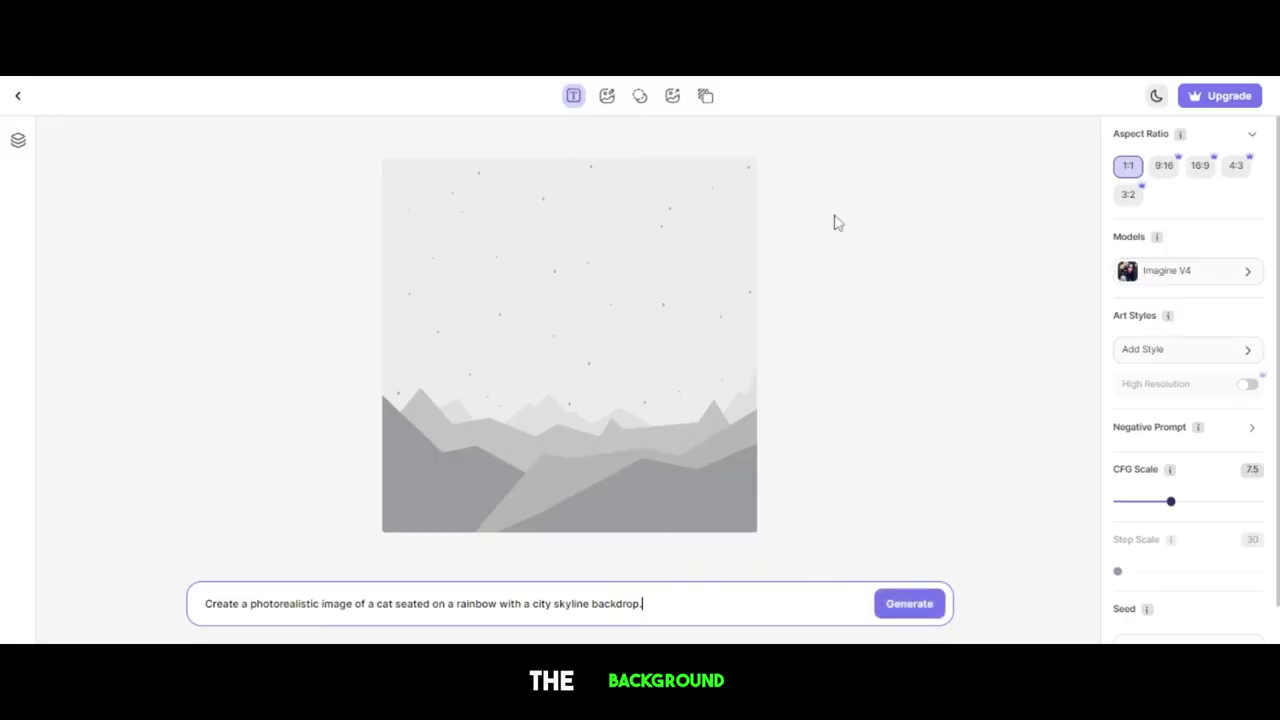
click(671, 500)
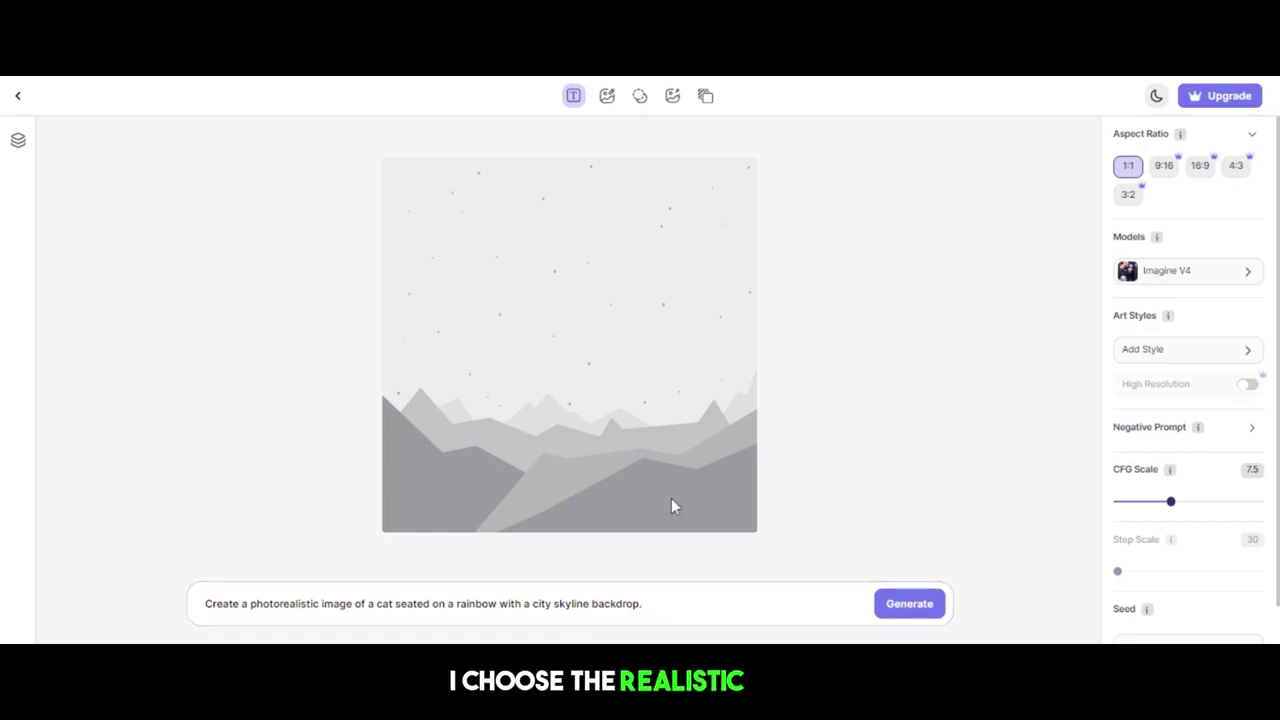
click(1186, 271)
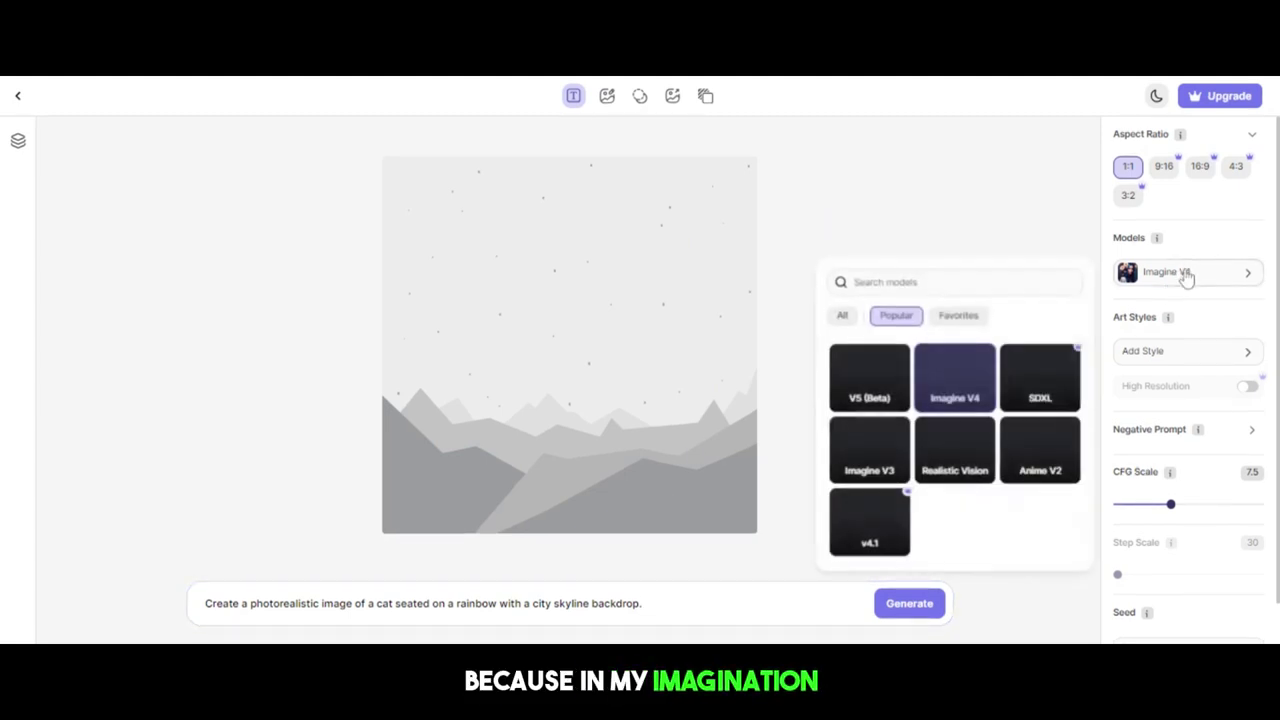
click(950, 450)
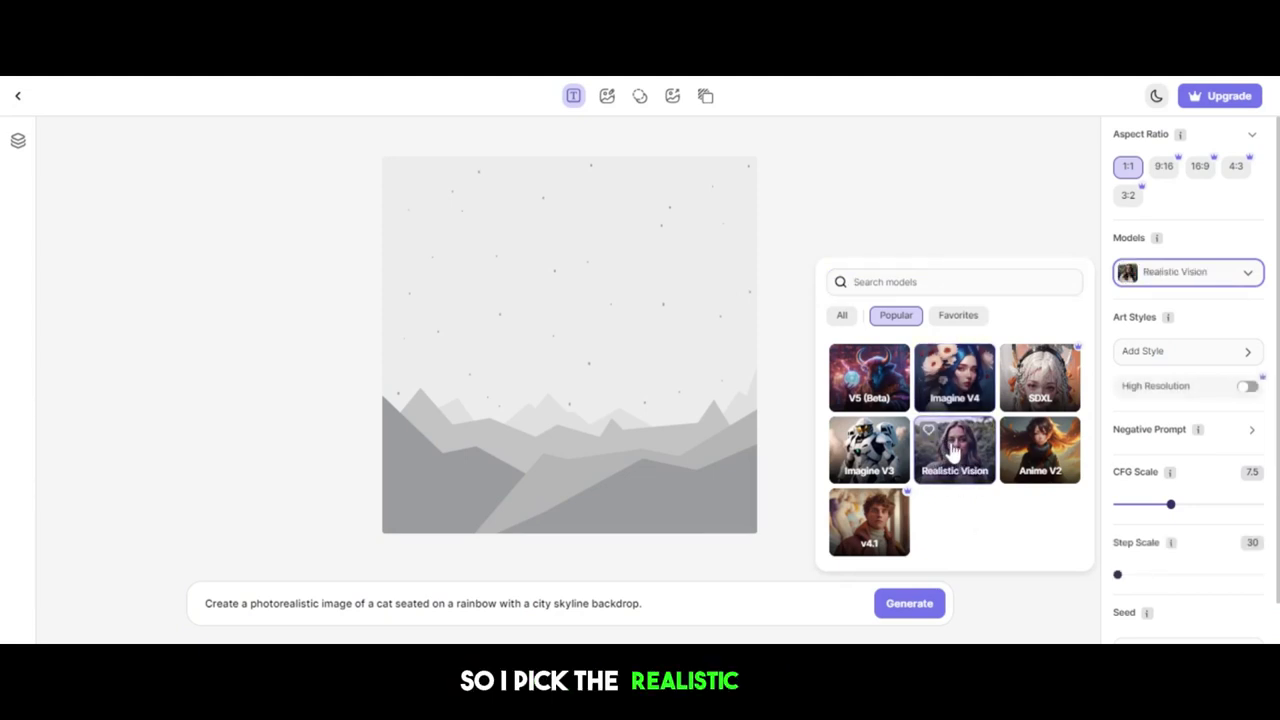
click(870, 238)
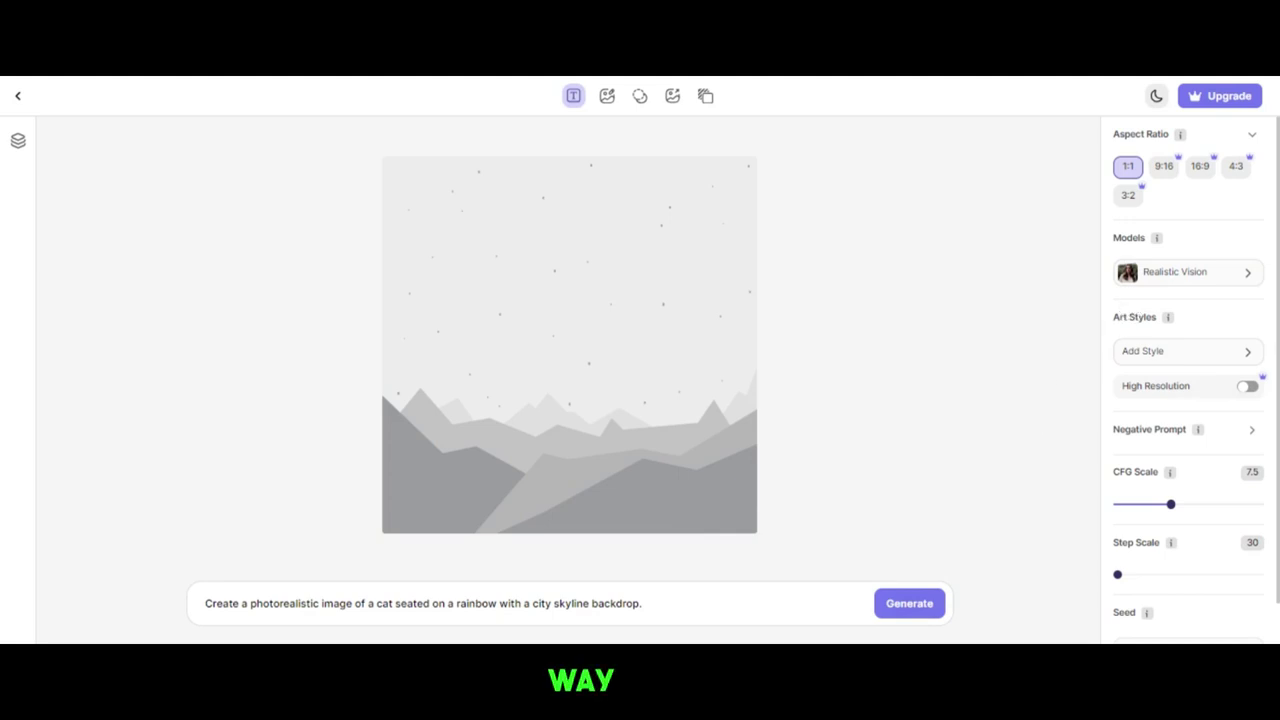
- Apply the Studio Ghibli art style from the All styles list and generate
click(1232, 321)
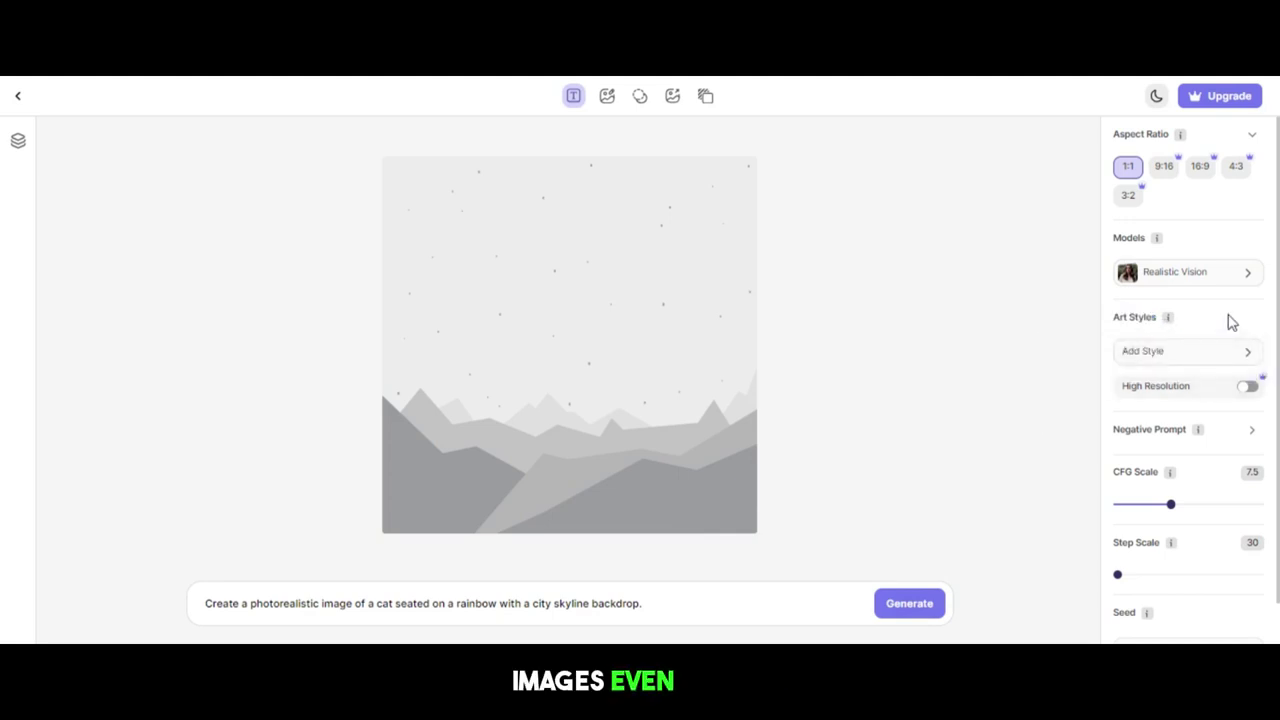
click(1187, 355)
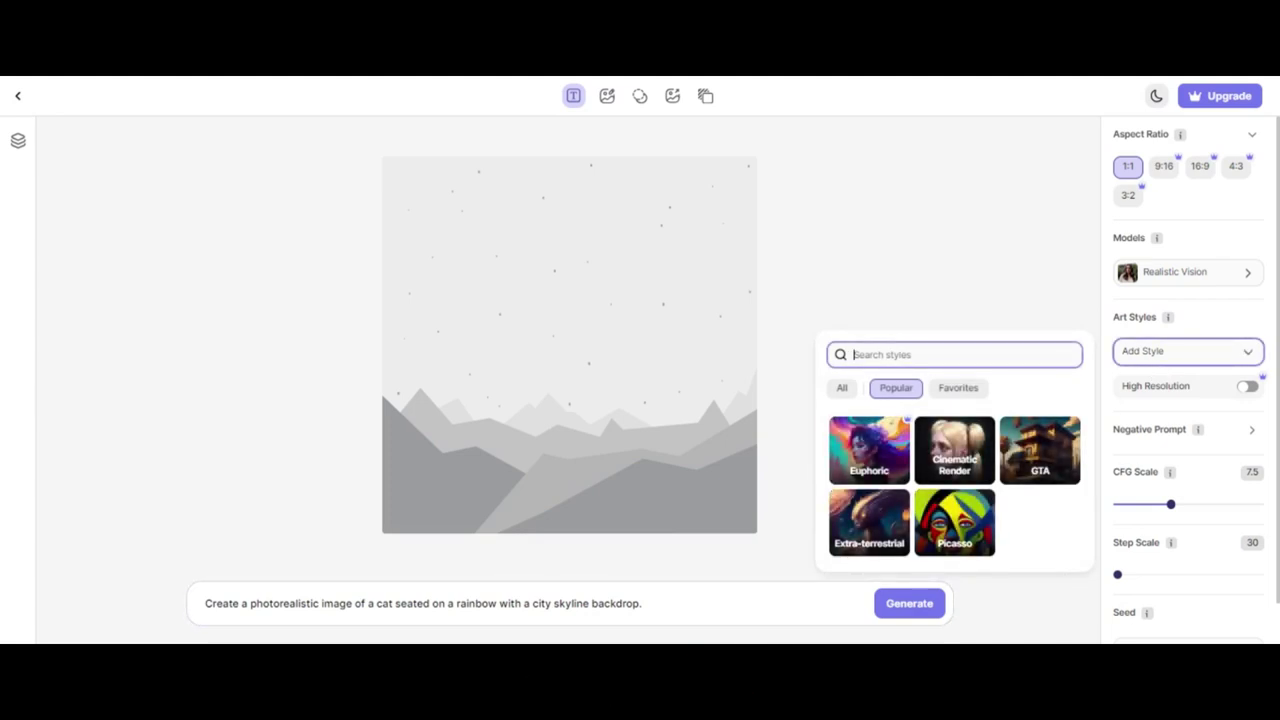
key(Escape)
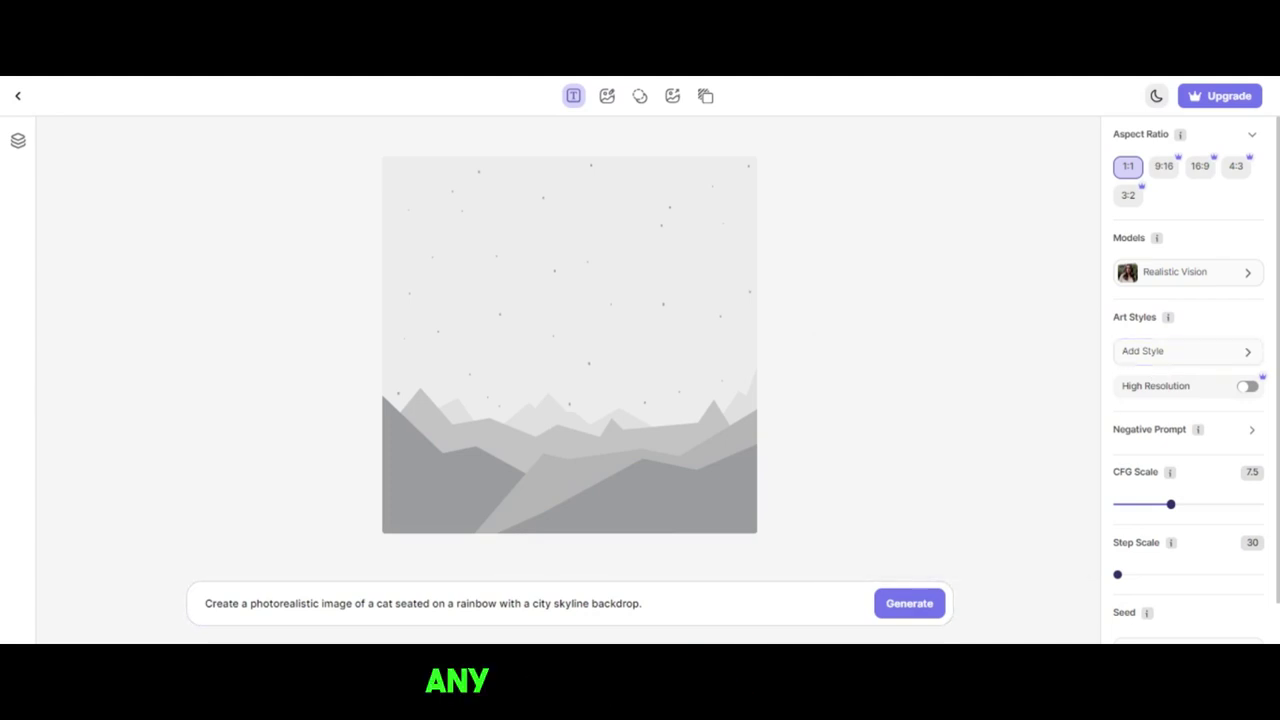
click(1189, 358)
click(850, 392)
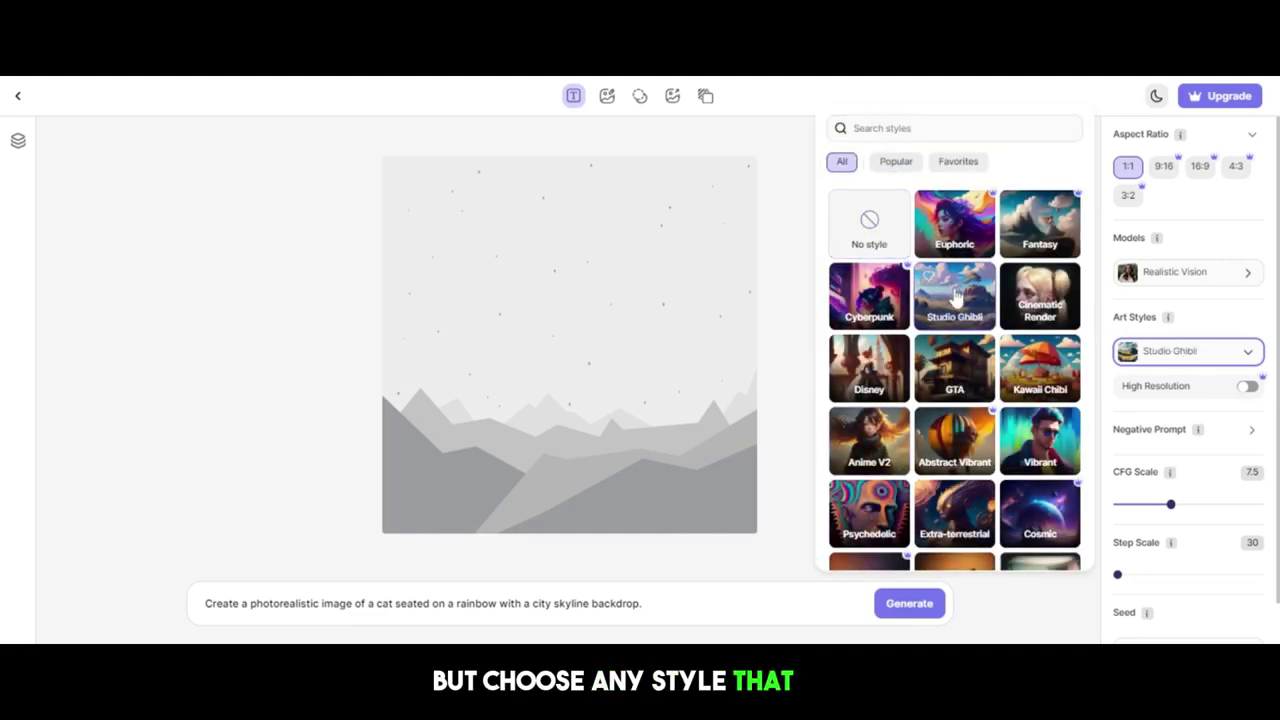
click(790, 290)
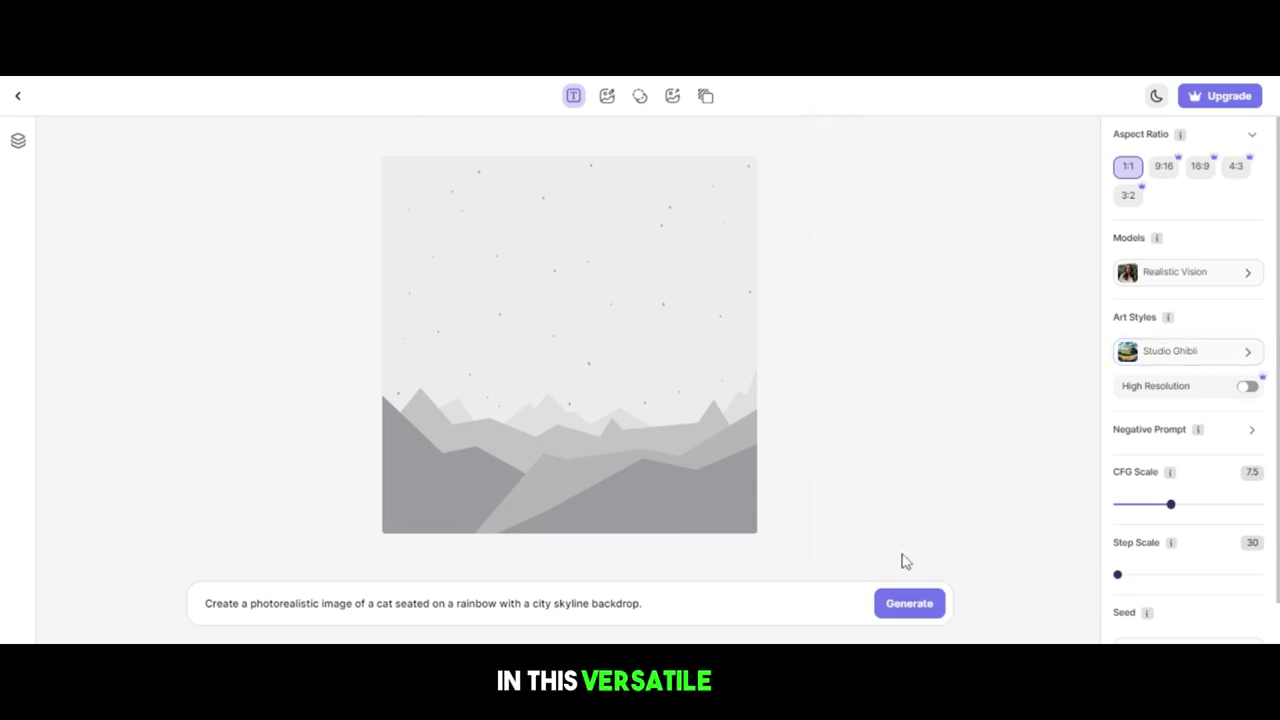
click(899, 605)
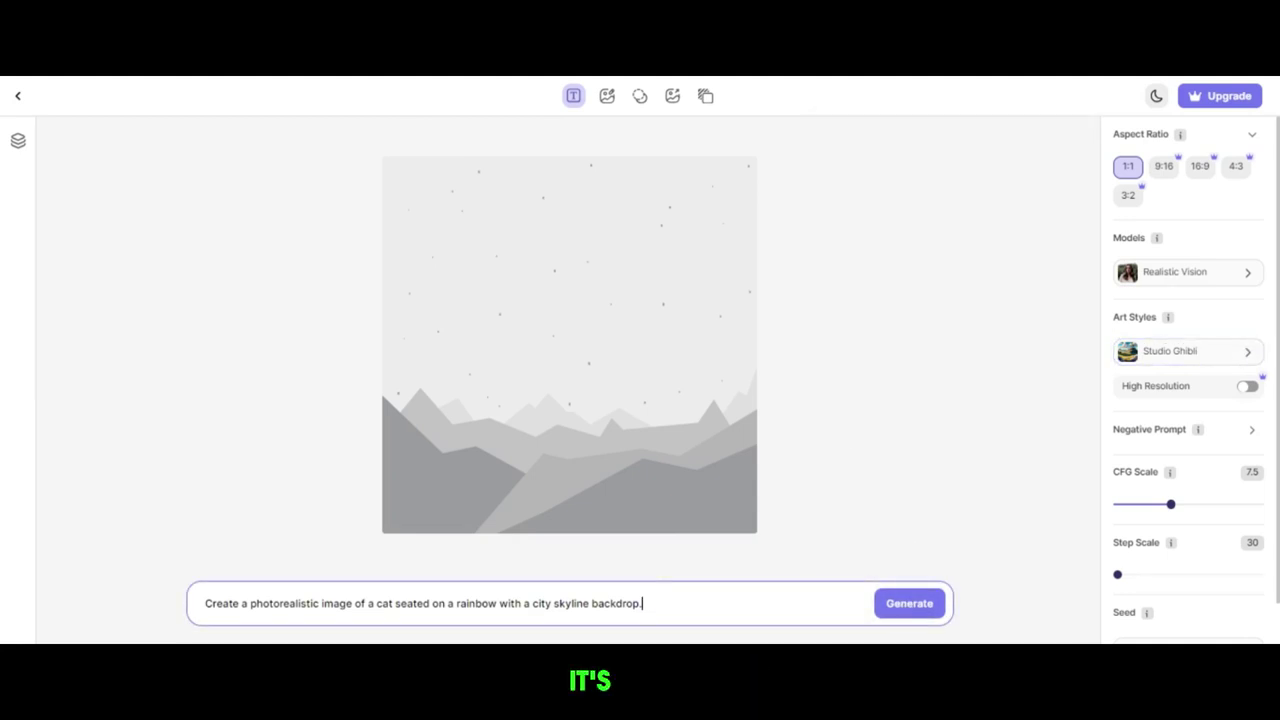
- Select the cat-on-a-rainbow prompt and generate the Studio Ghibli-style city skyline image
drag(205, 603, 641, 603)
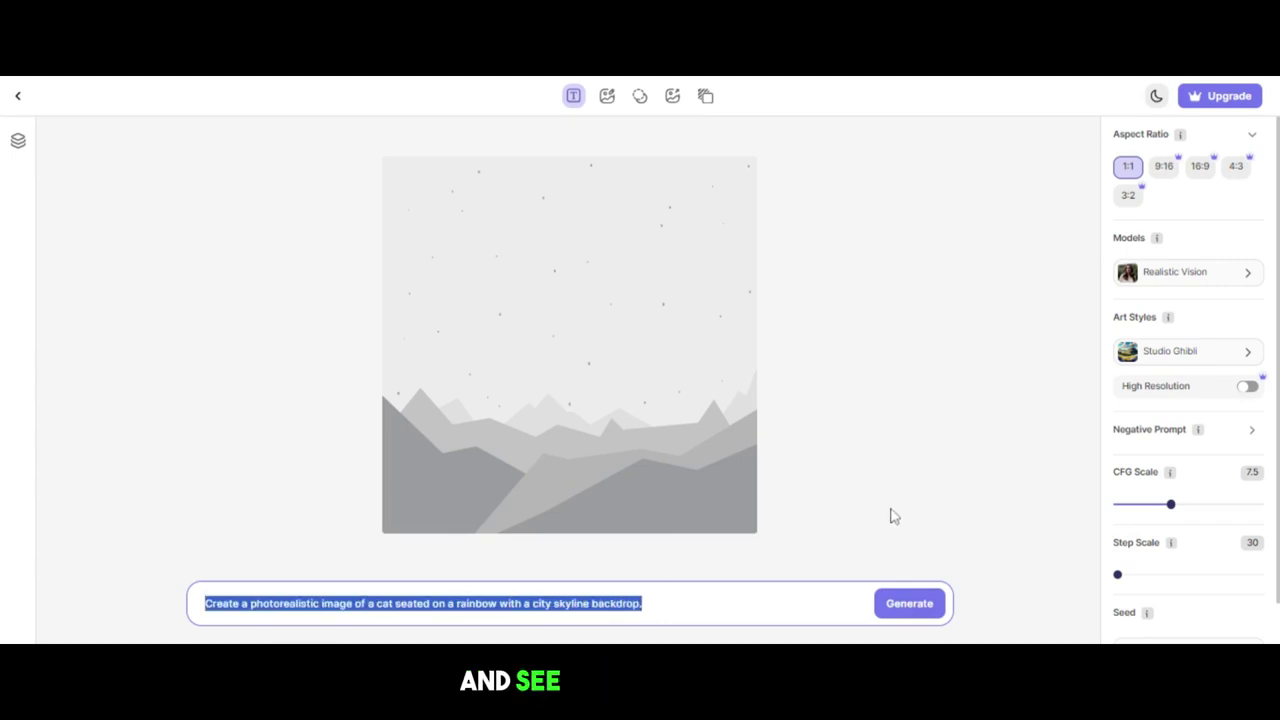
click(906, 563)
click(897, 607)
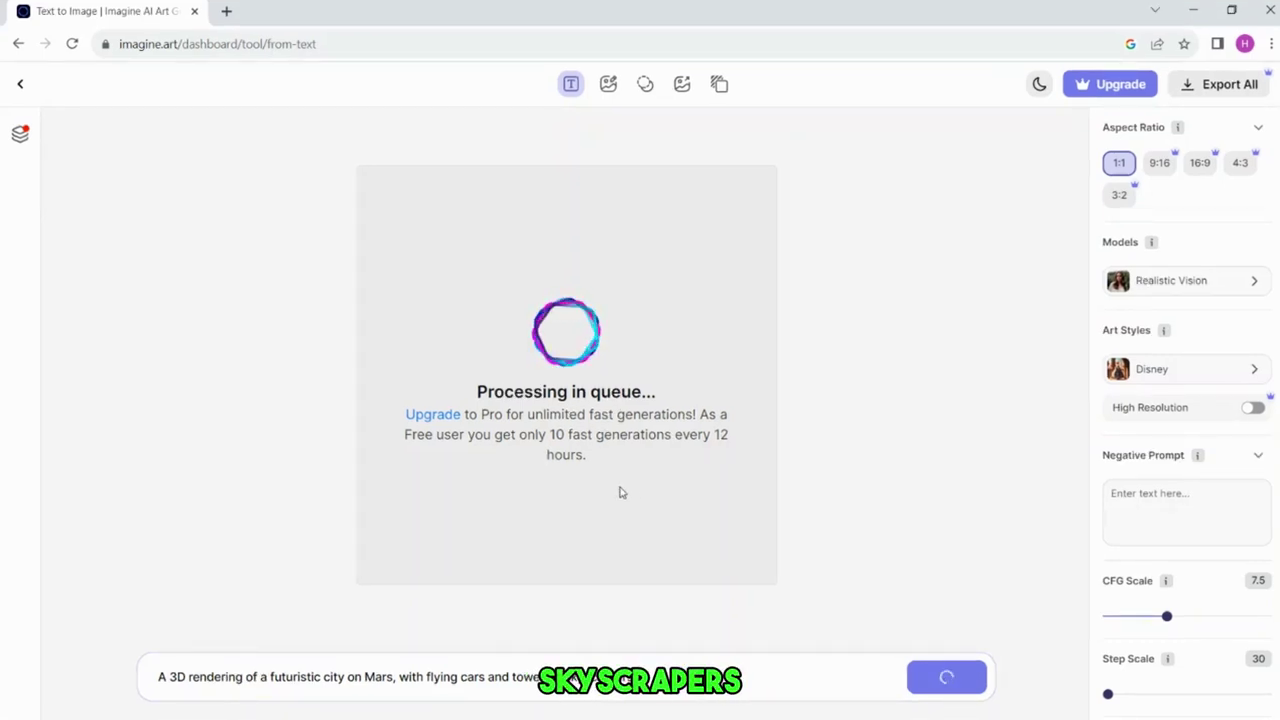
- Switch the art style from Disney to Cinematic Render and regenerate the Mars city
click(1175, 370)
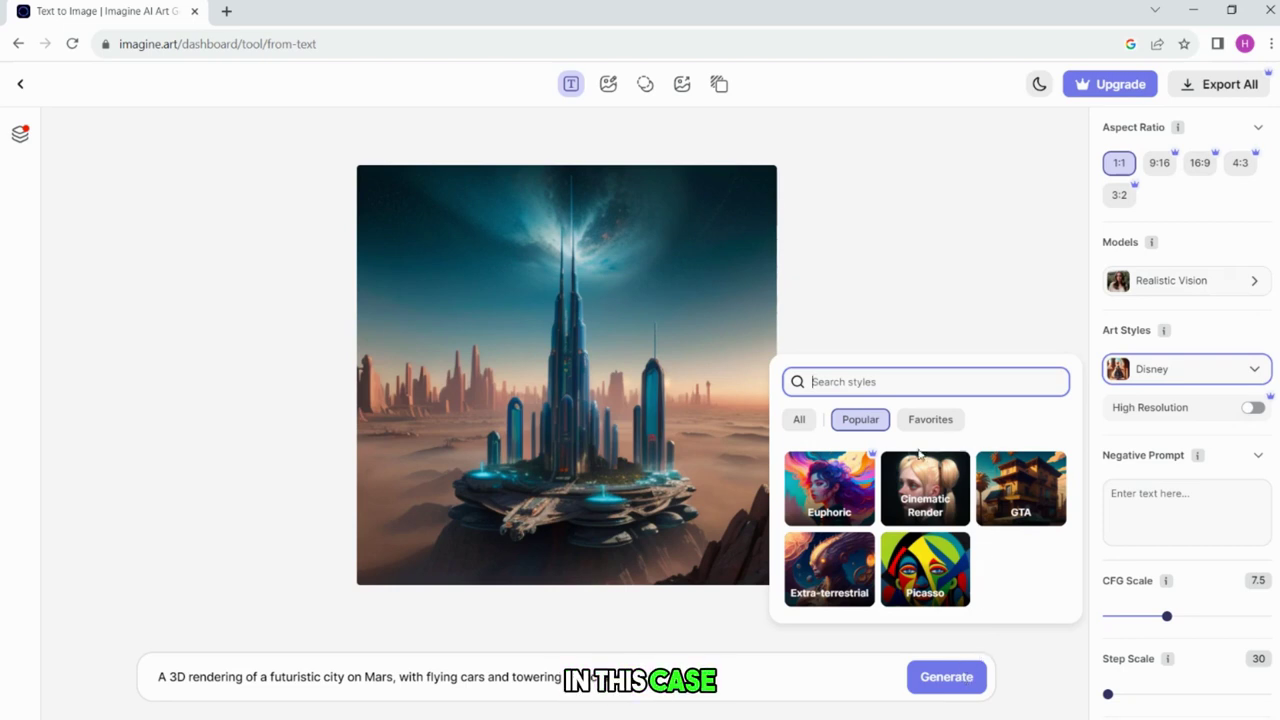
click(801, 419)
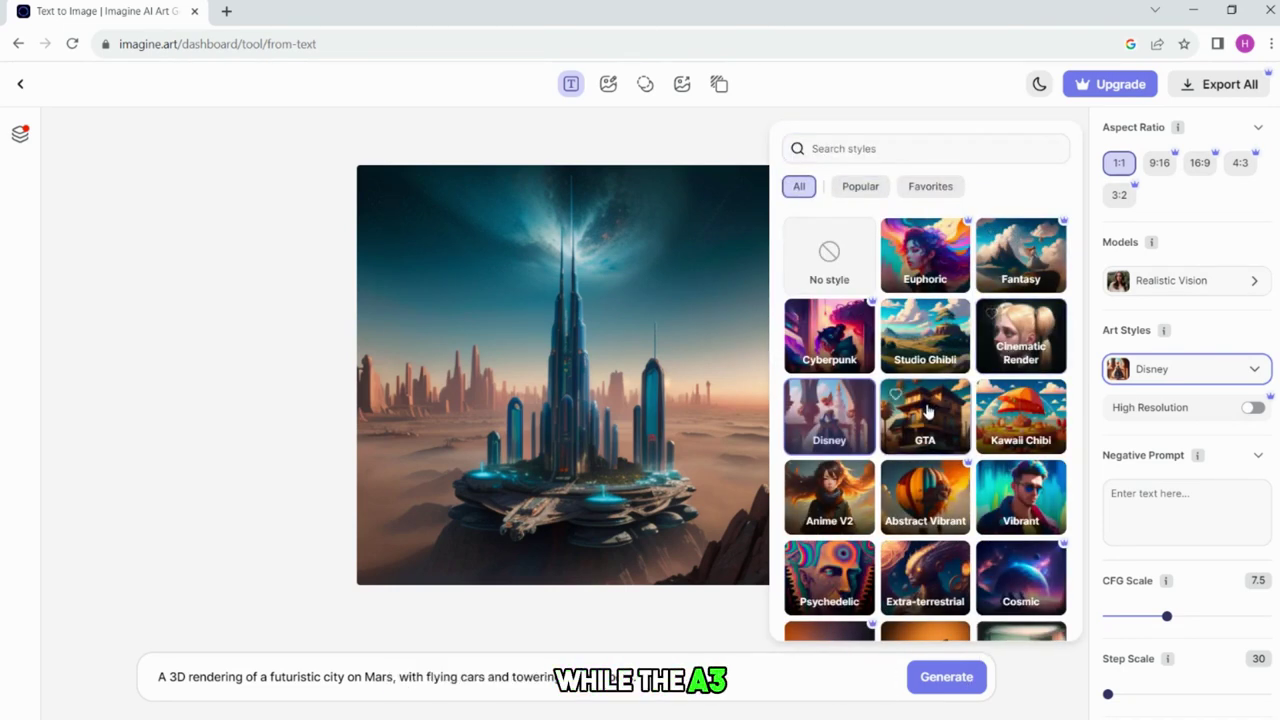
scroll(928, 411, down, 2)
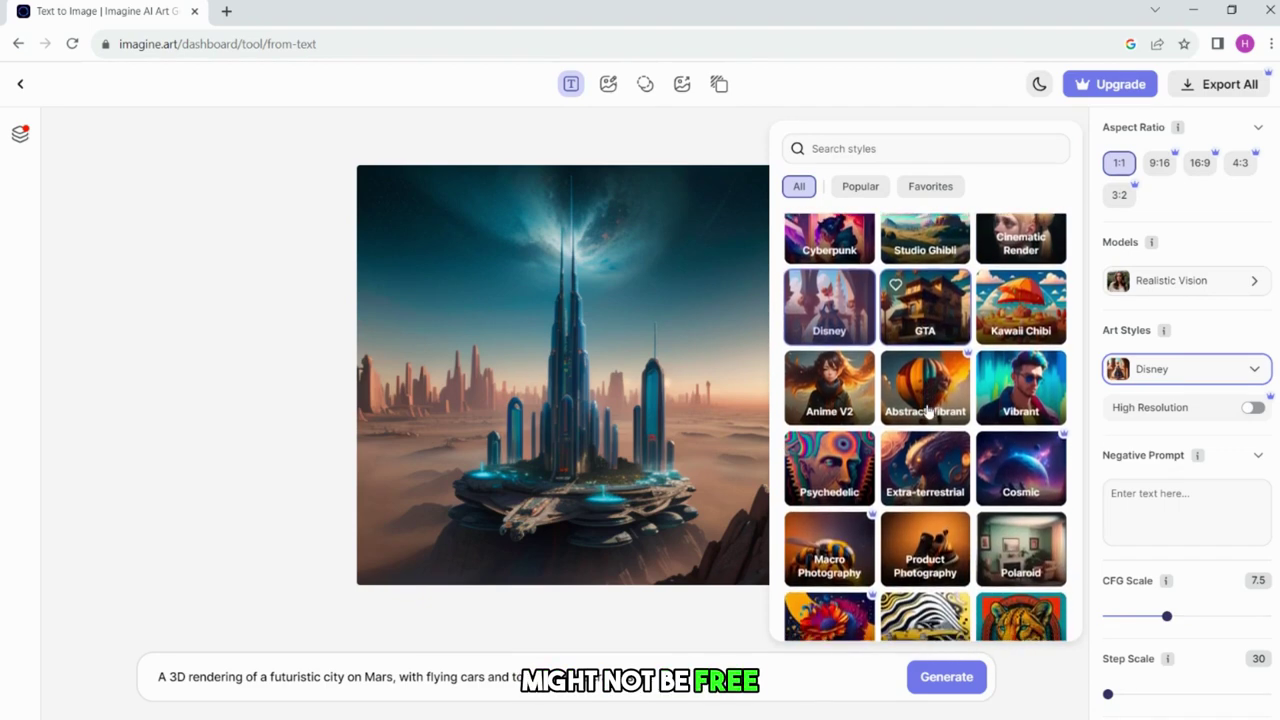
scroll(928, 411, up, 2)
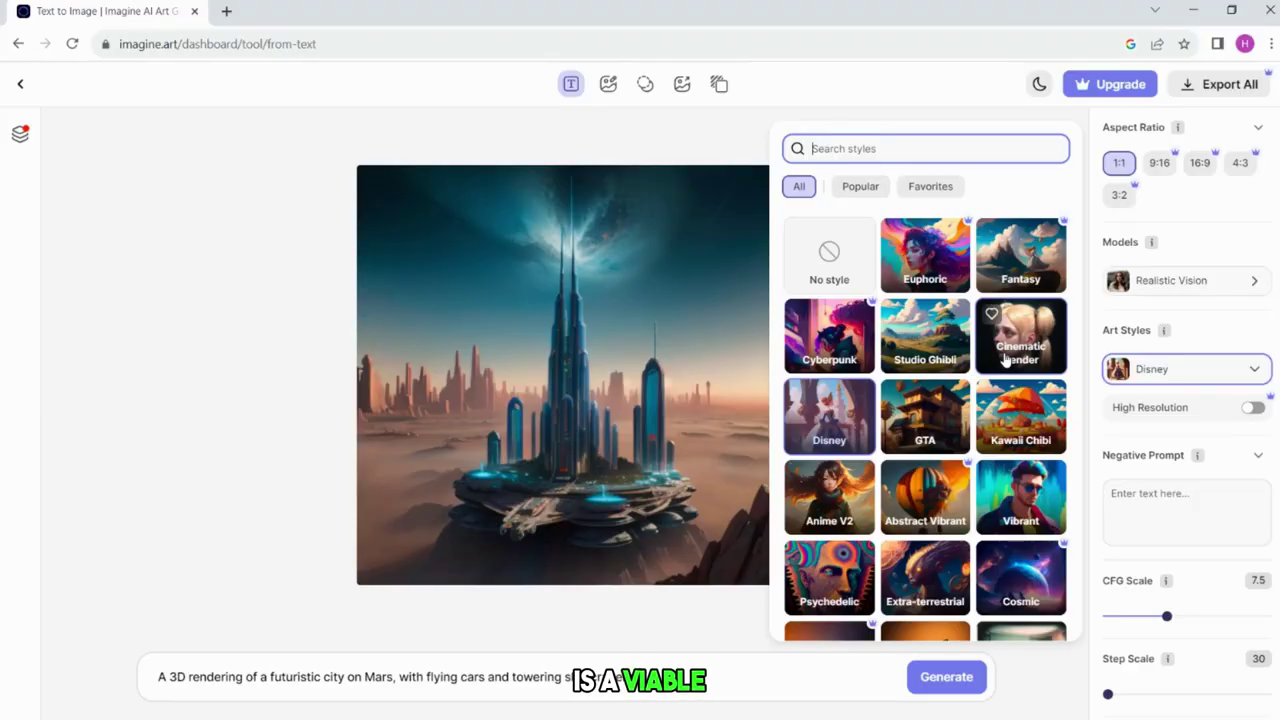
click(1005, 360)
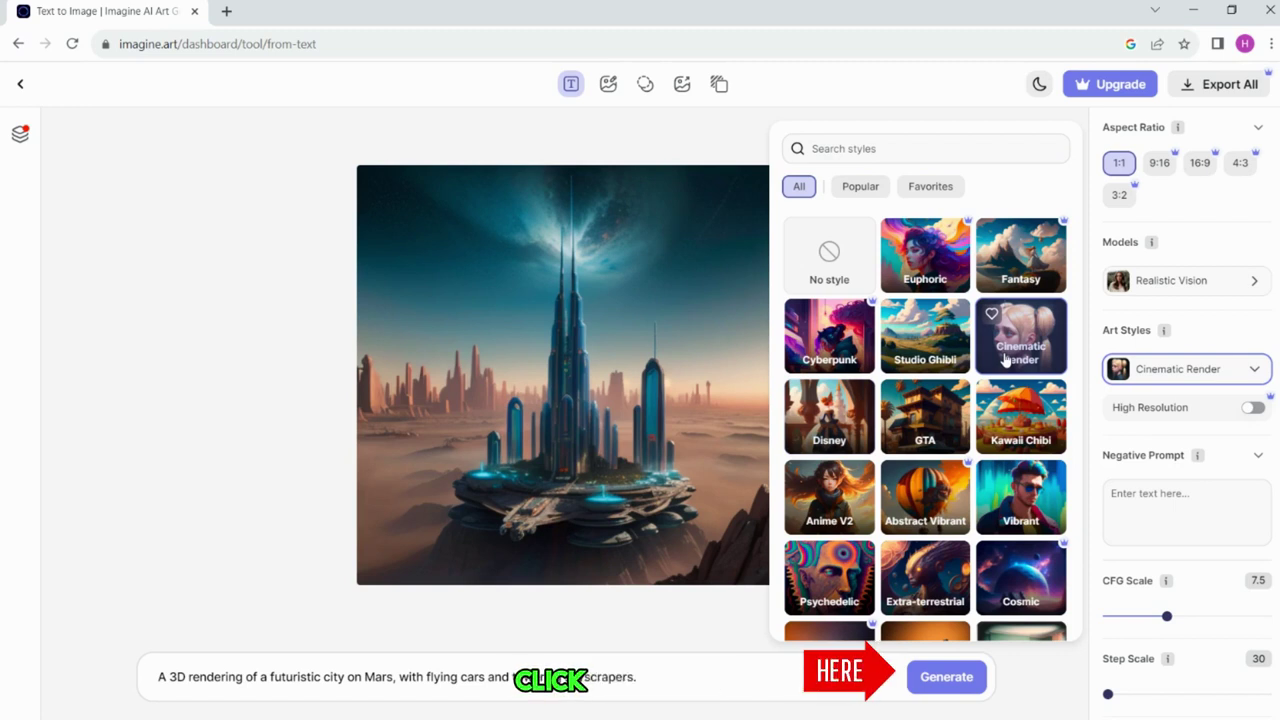
click(686, 143)
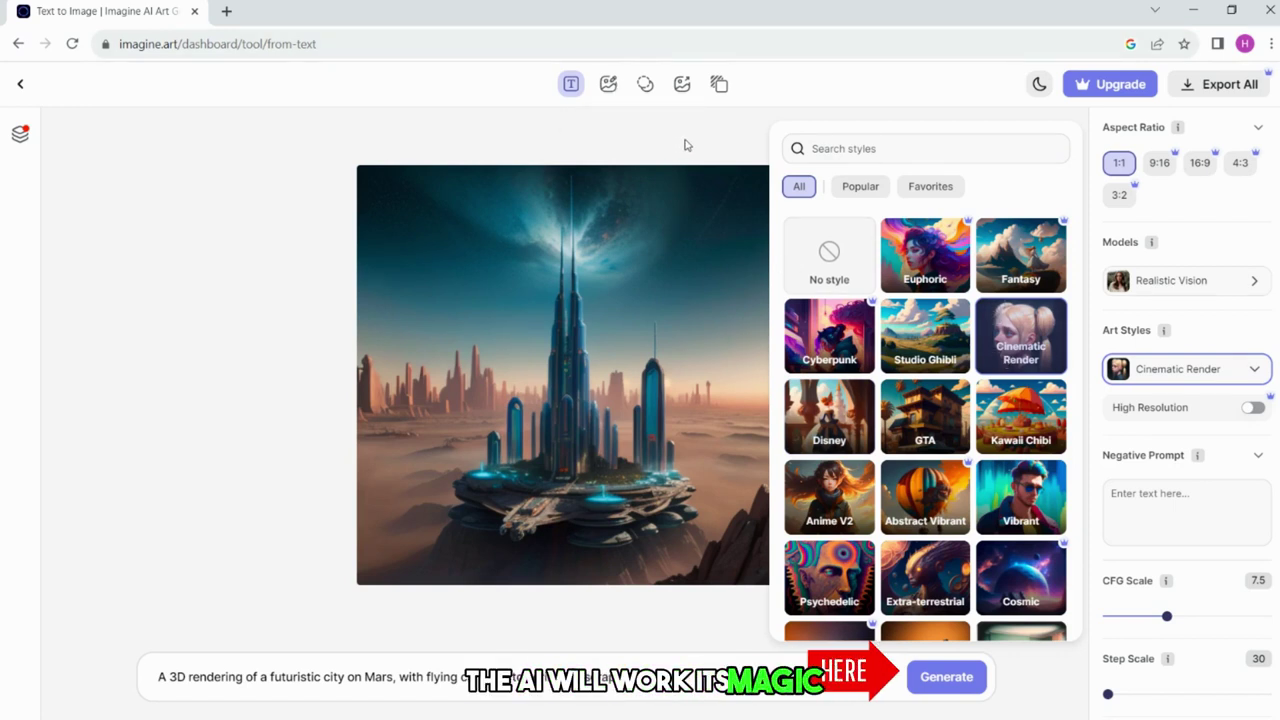
click(946, 677)
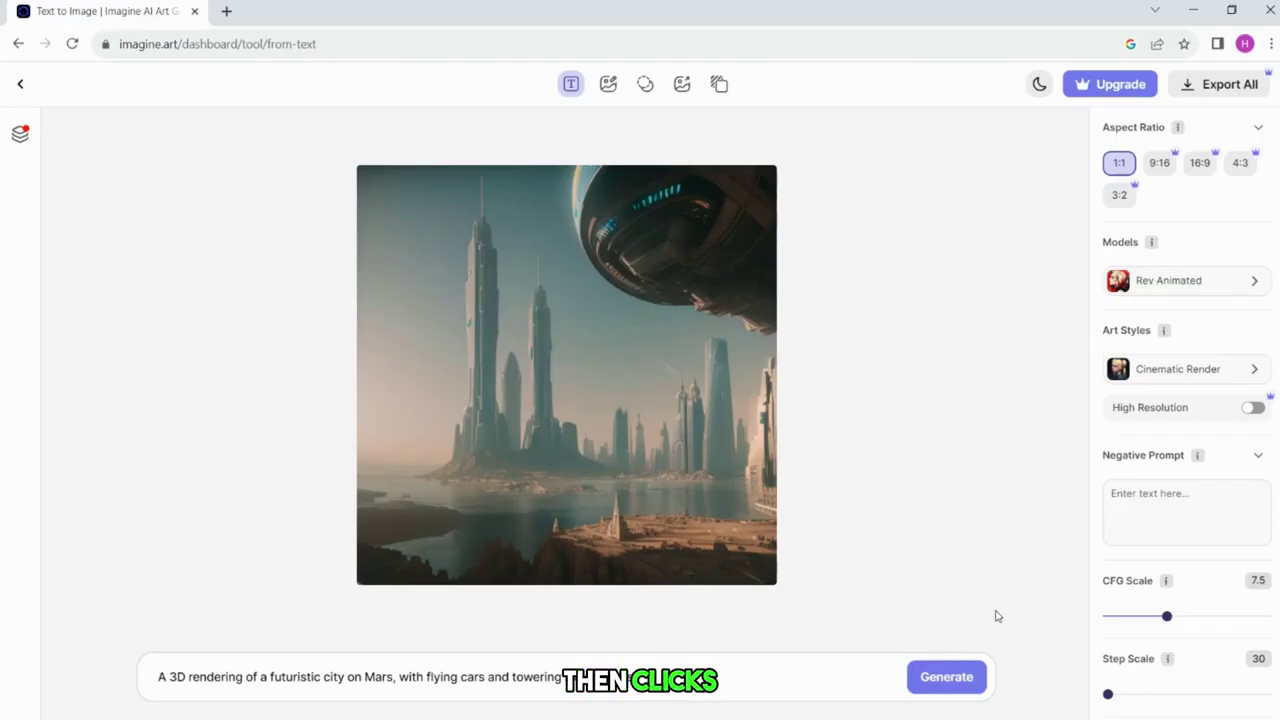
- Regenerate the Mars city, then again with CFG Scale 12.0 and Step Scale 36
click(944, 677)
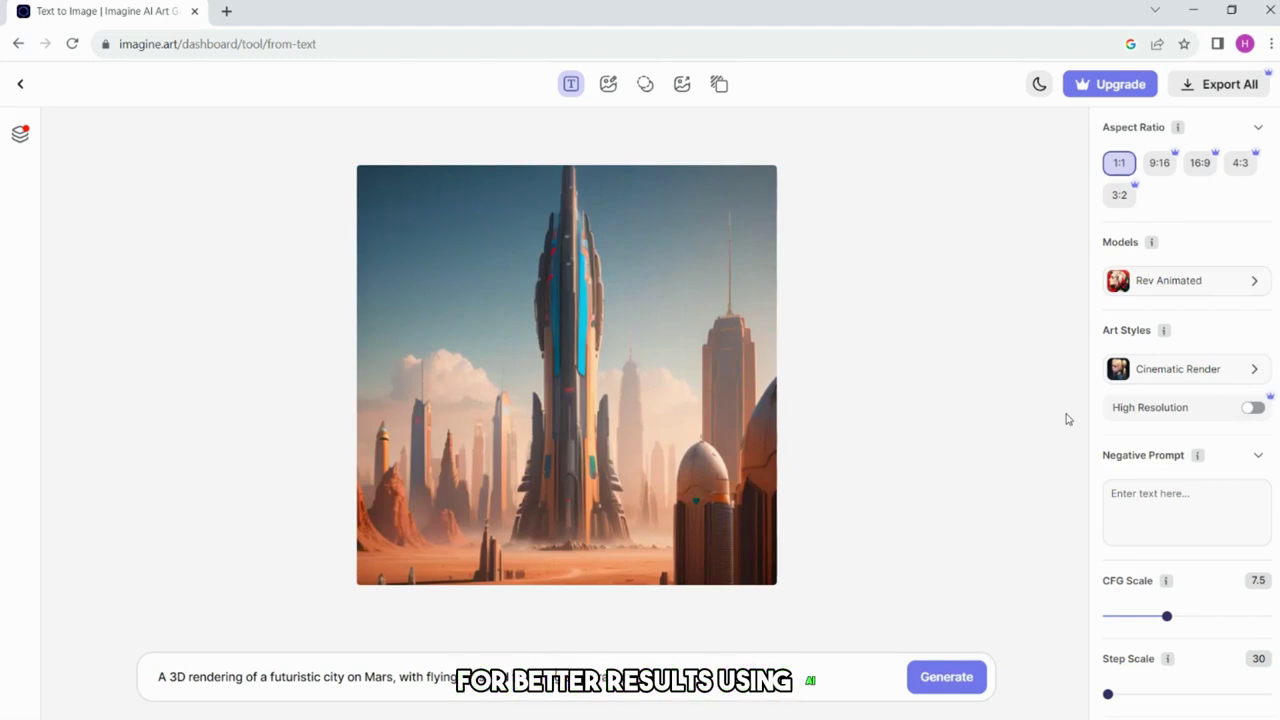
scroll(1066, 419, down, 1)
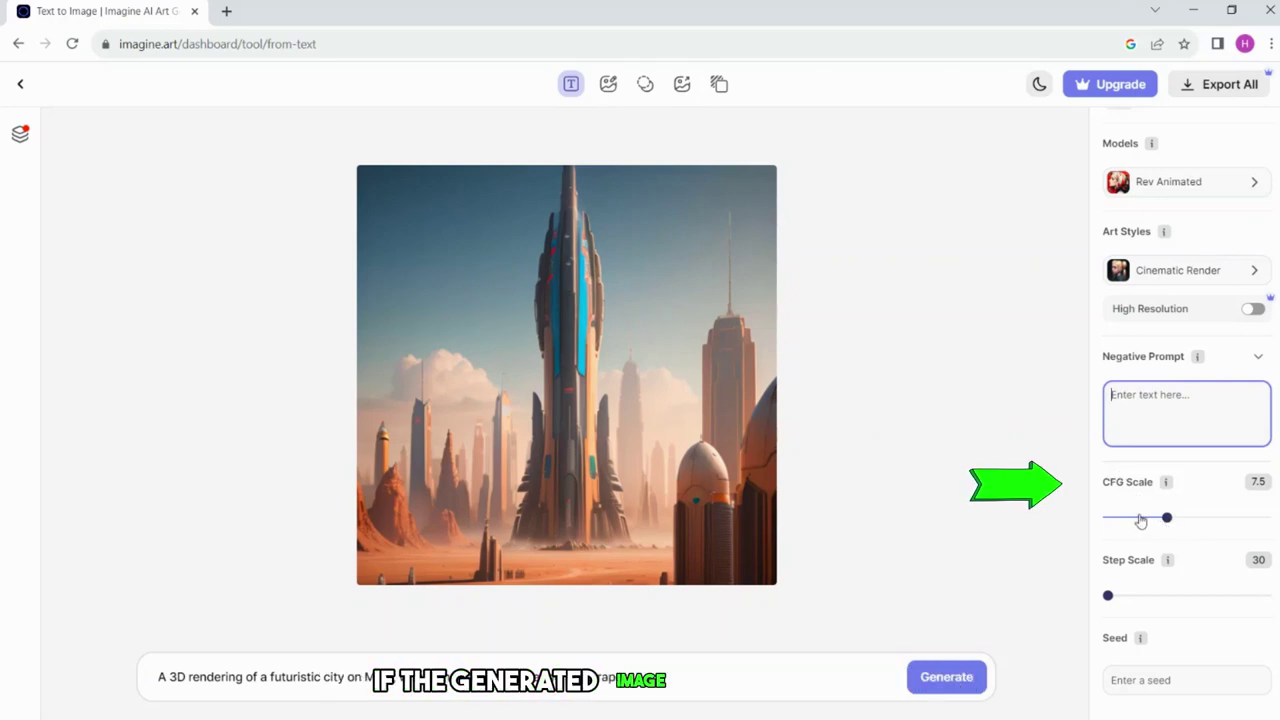
drag(1167, 519, 1180, 519)
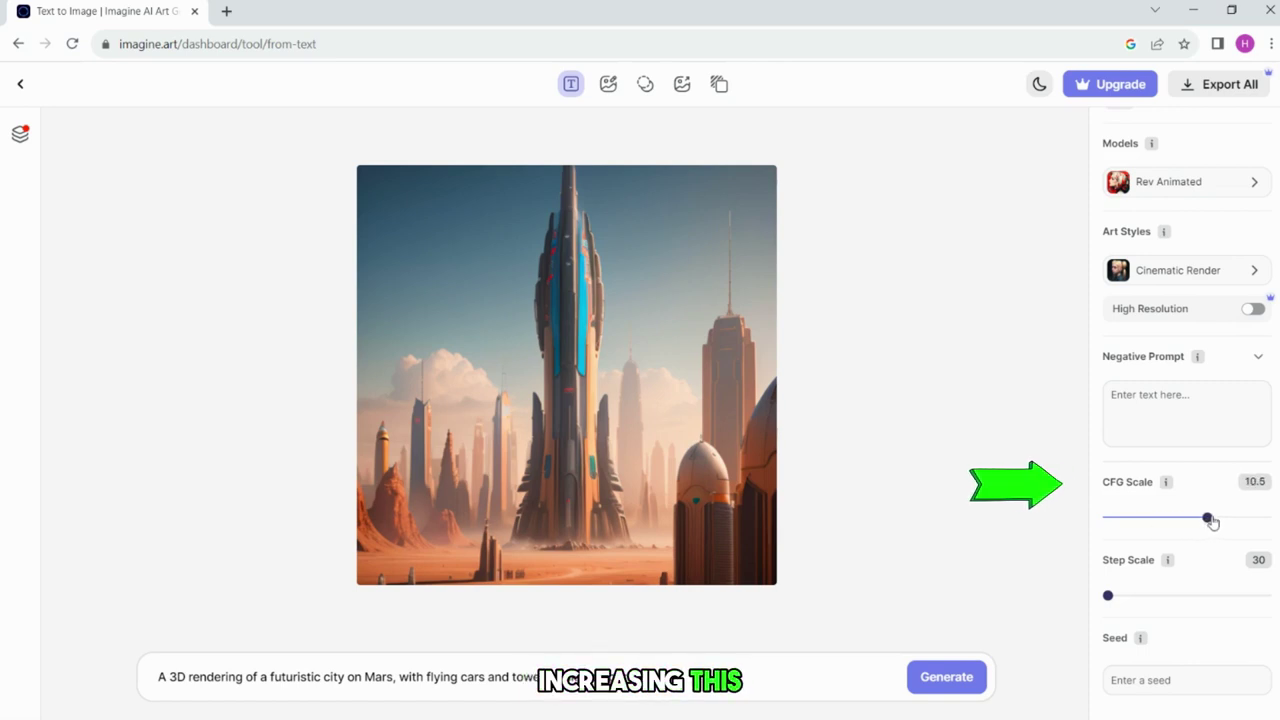
click(946, 677)
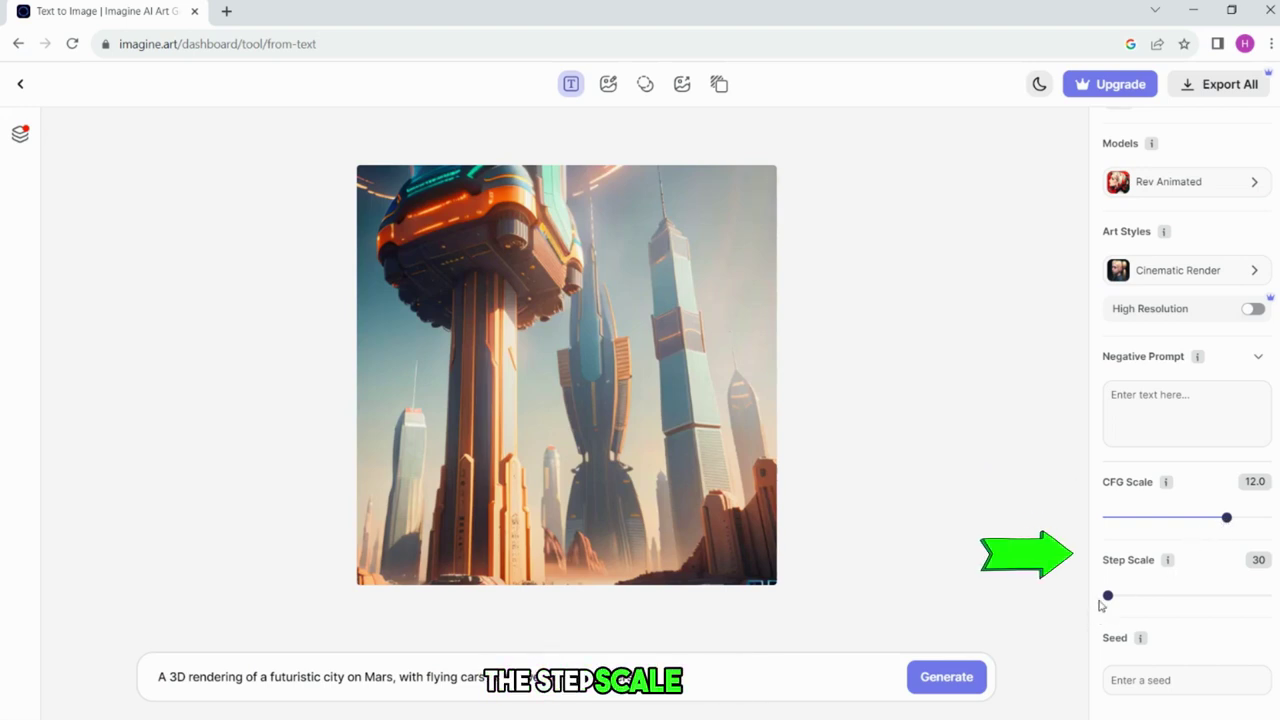
drag(1108, 595, 1131, 597)
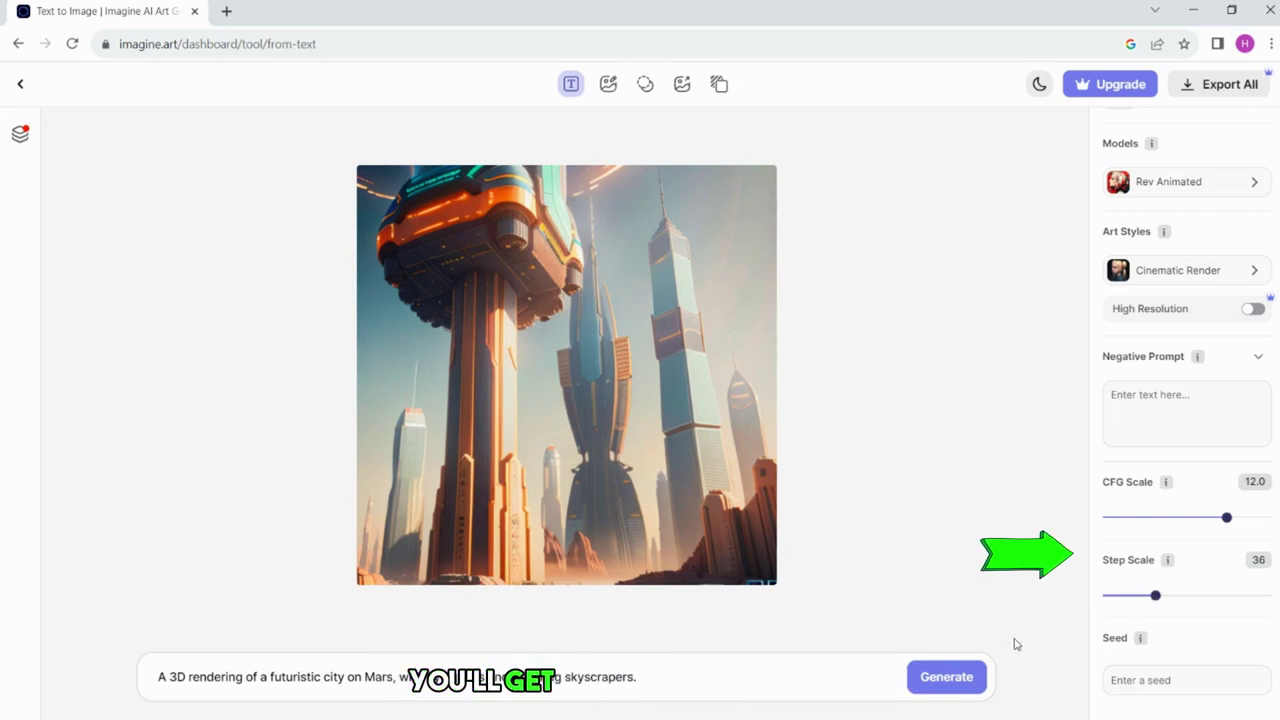
click(946, 677)
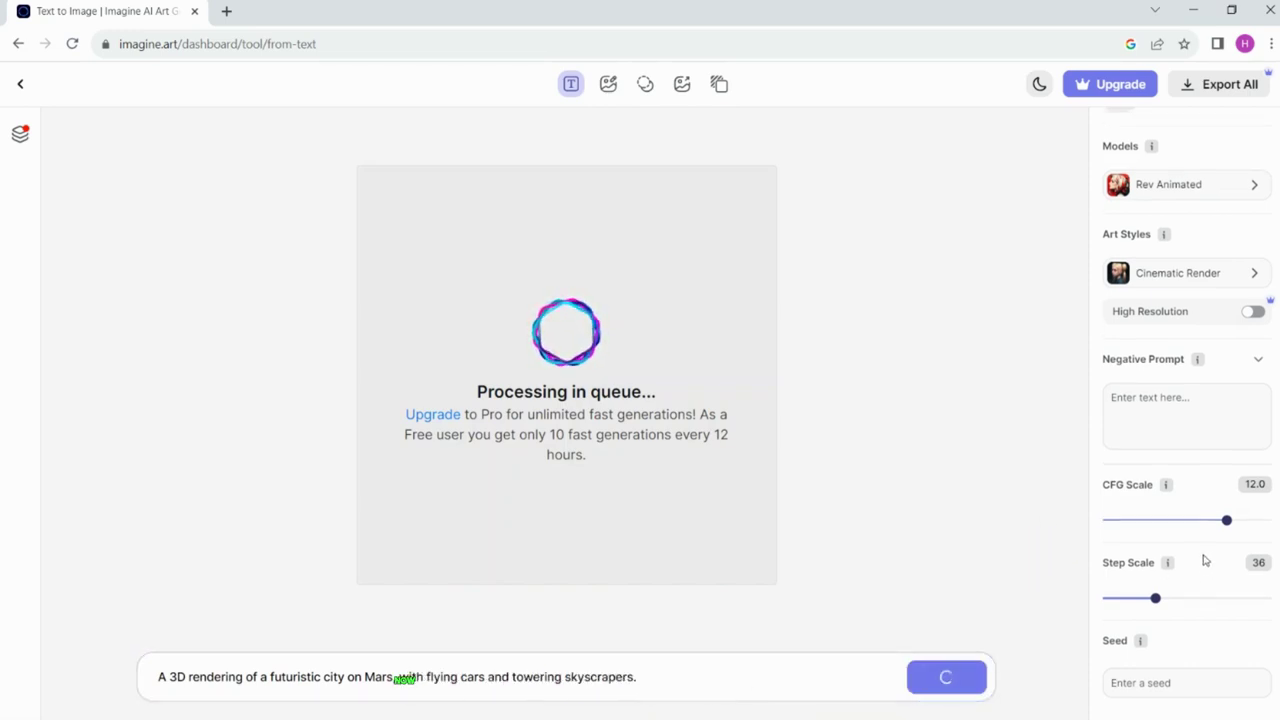
- Upscale the Mars city image with flying cars and towering skyscrapers
scroll(1203, 557, up, 1)
scroll(1208, 560, down, 1)
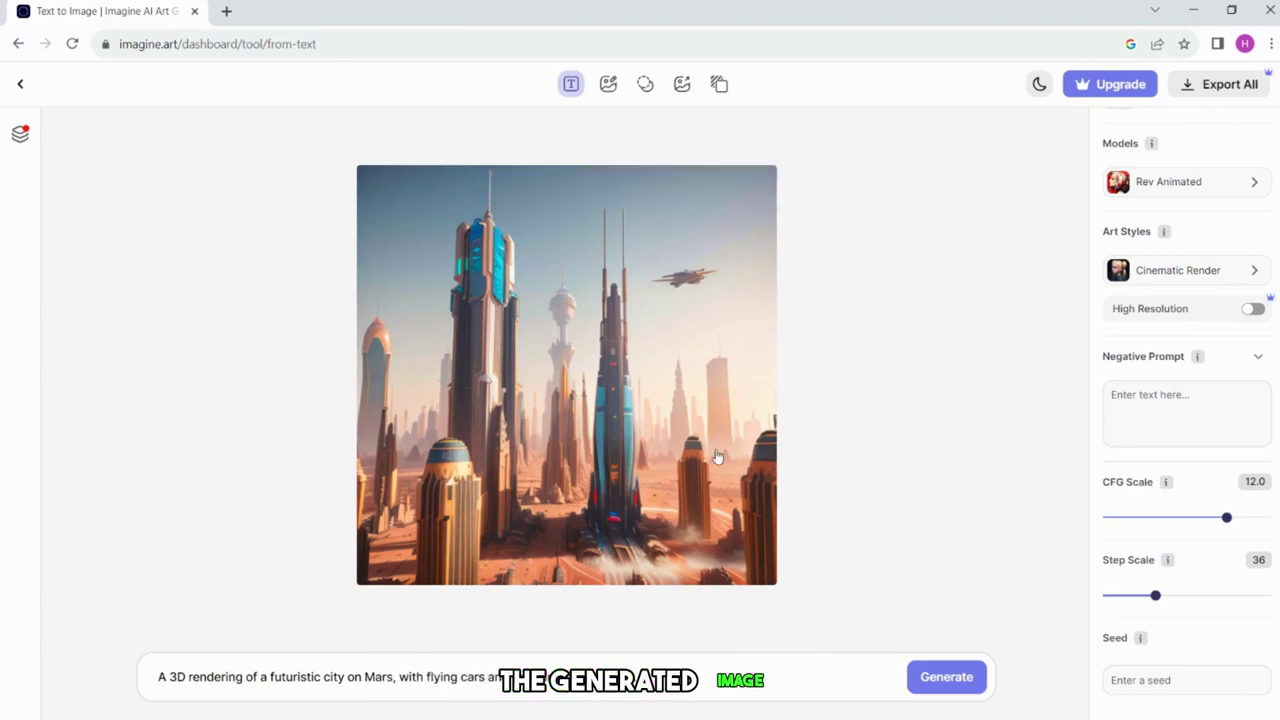
mouse_move(717, 456)
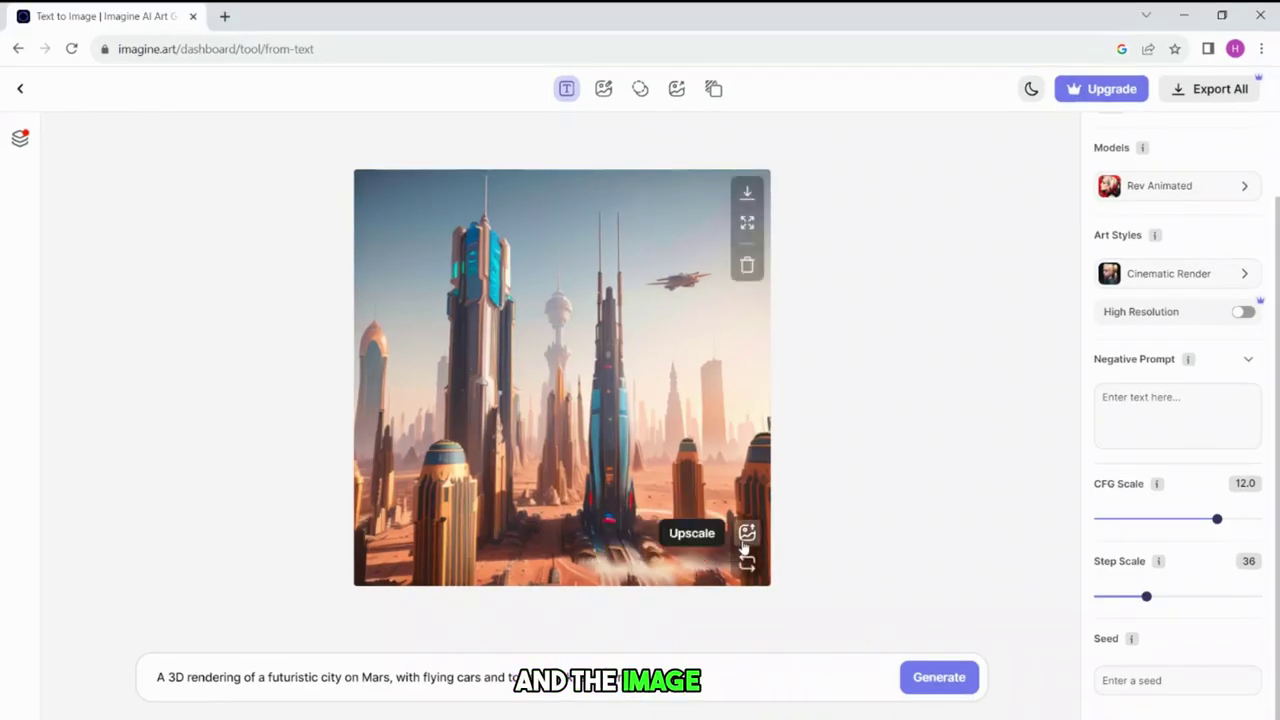
click(745, 538)
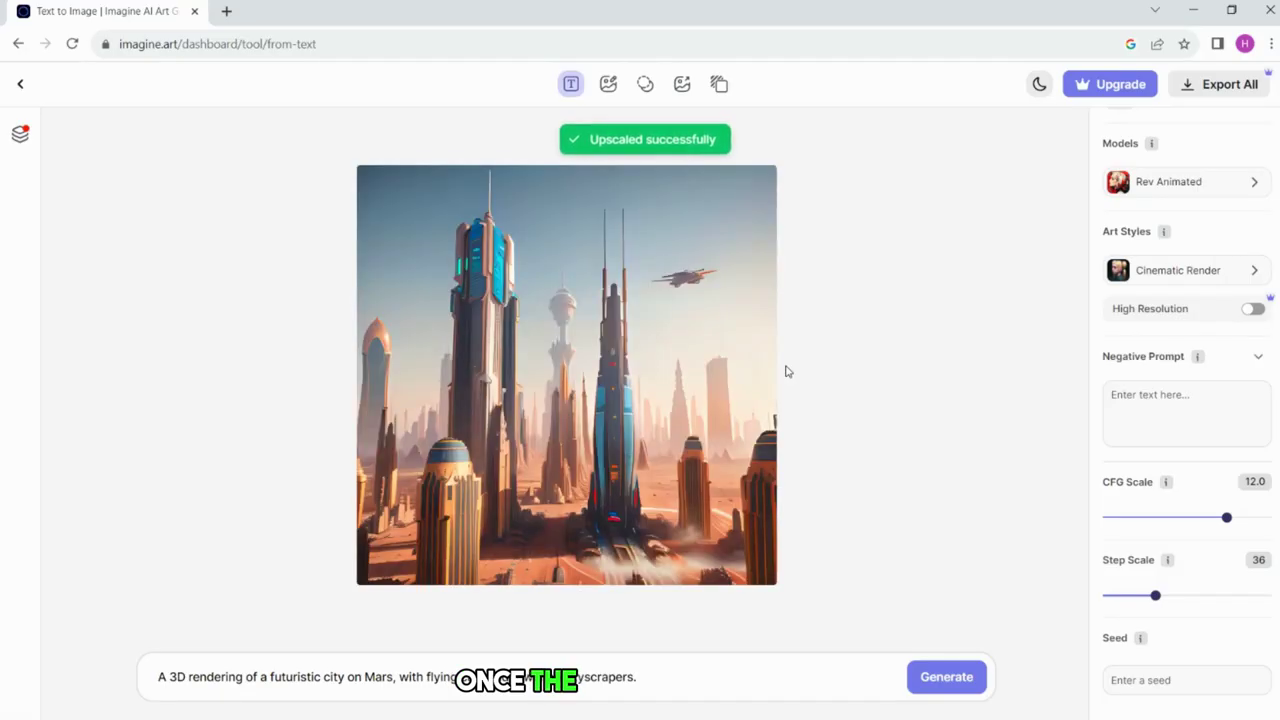
mouse_move(760, 385)
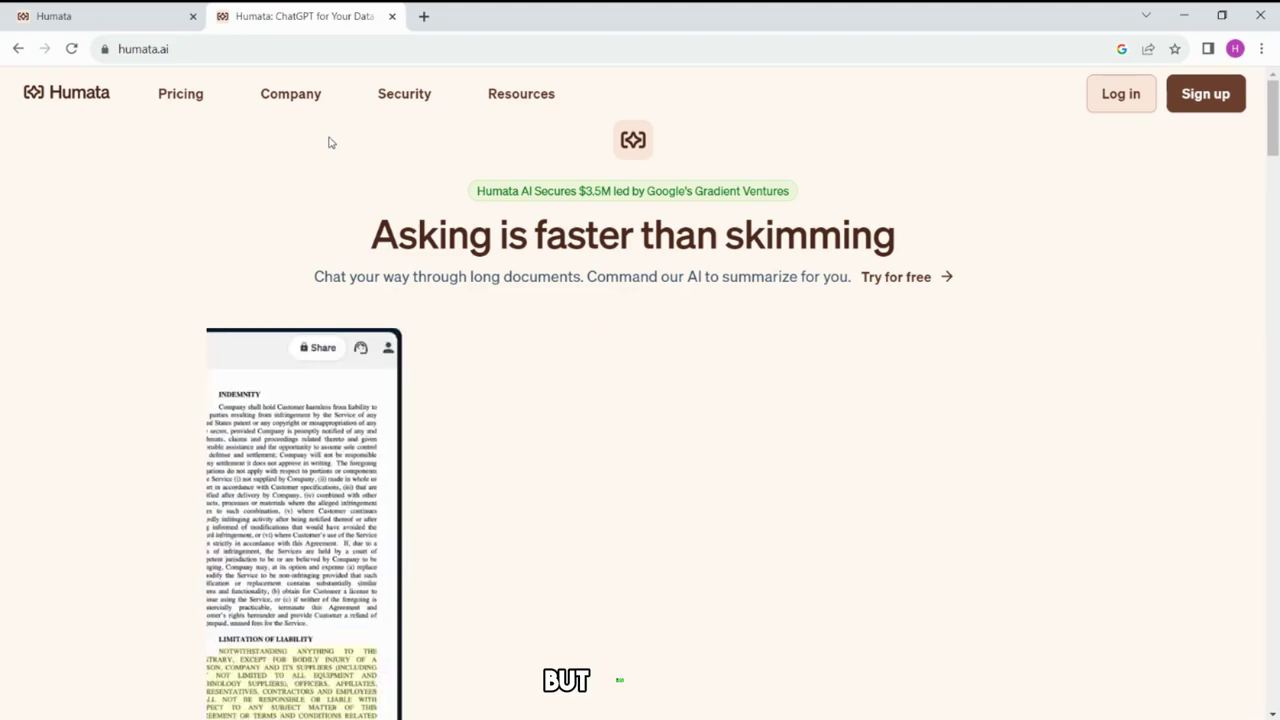
- Open Humata's pricing page and highlight the Free $0 and Student $1.99 plans
click(182, 94)
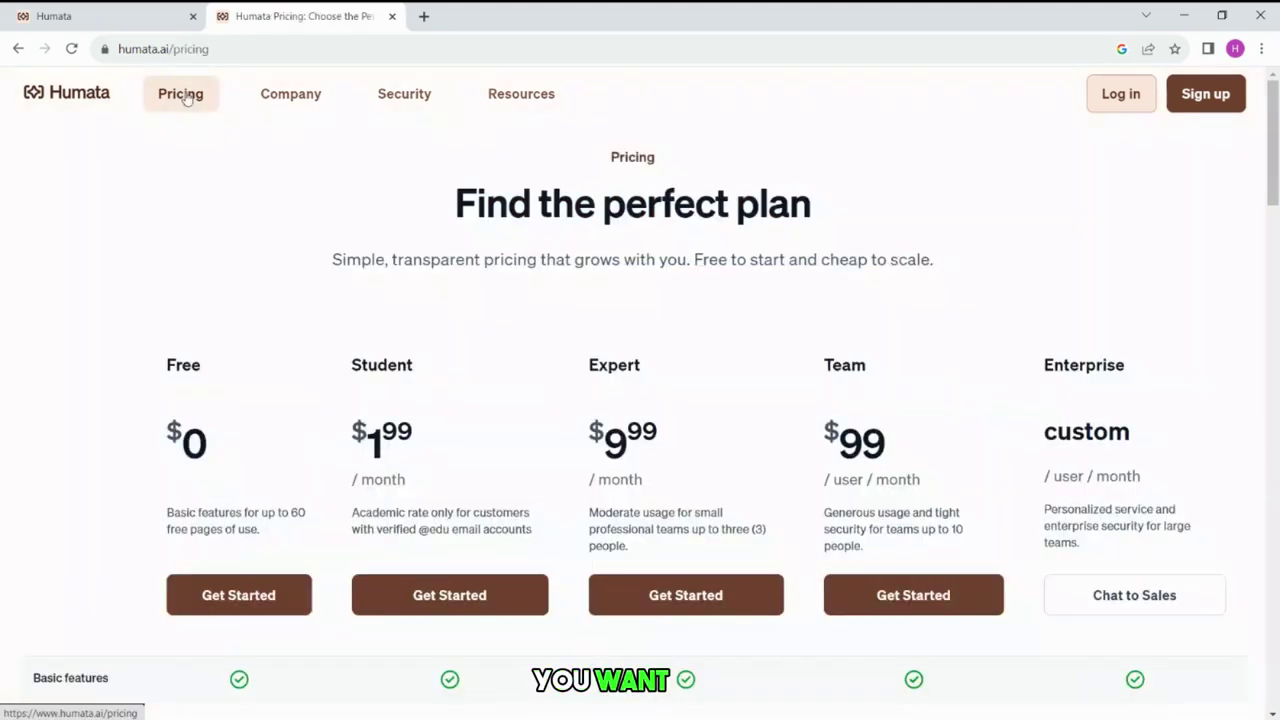
scroll(372, 316, down, 3)
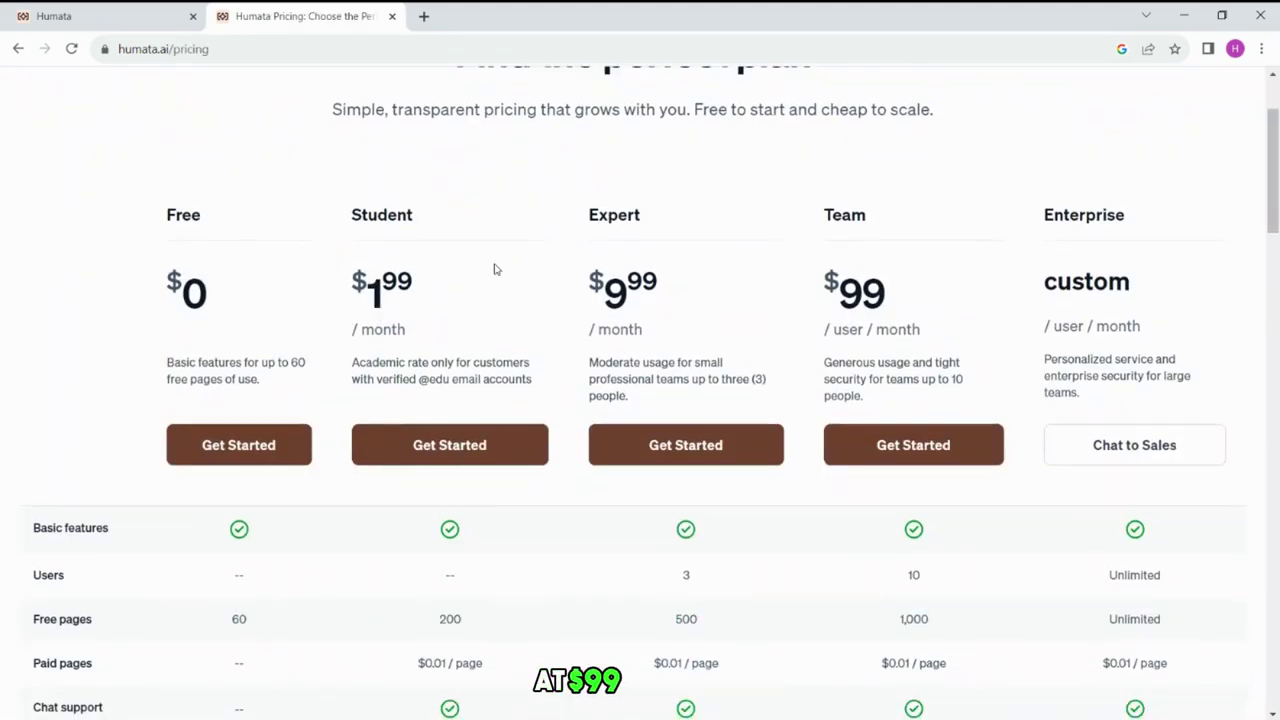
drag(145, 250, 280, 391)
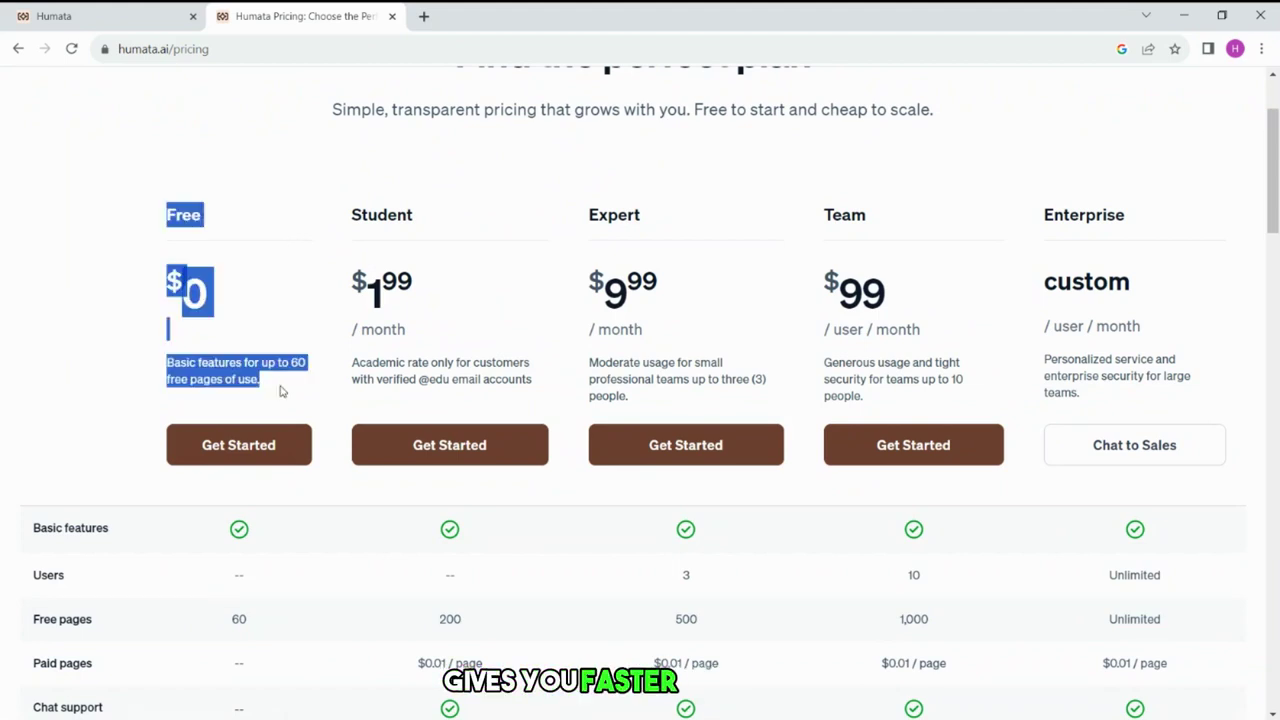
click(255, 385)
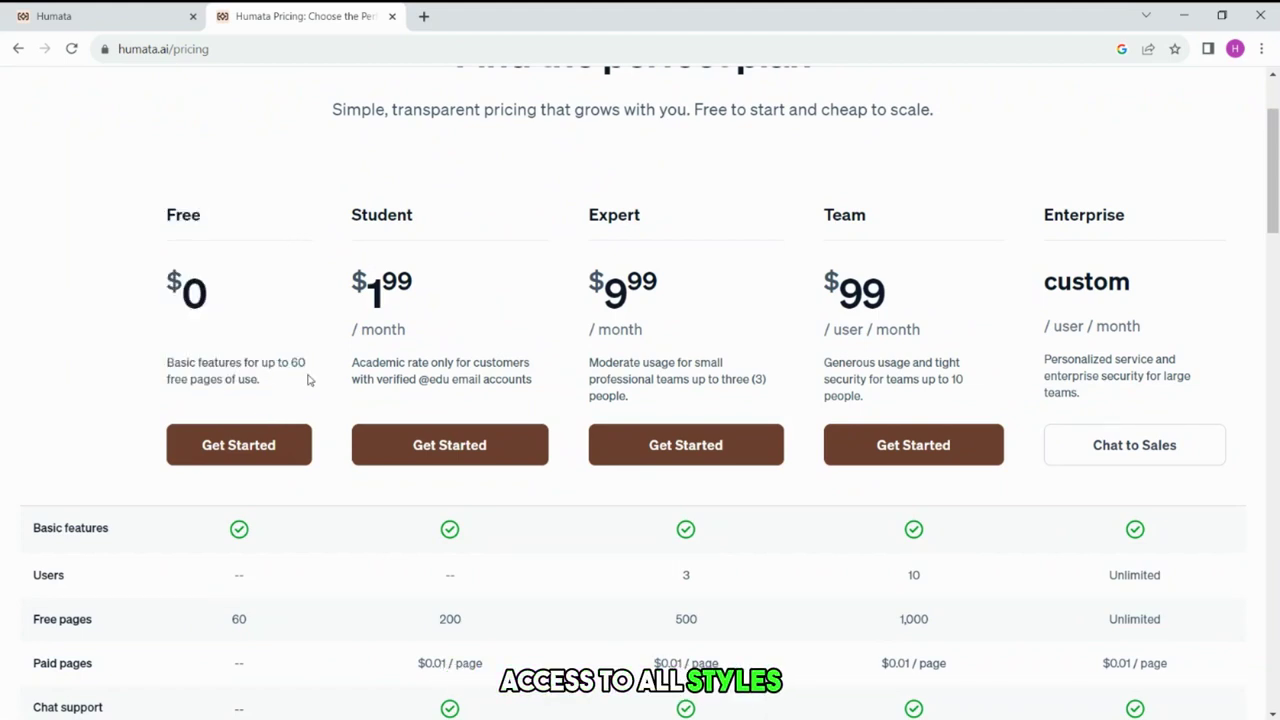
drag(352, 222, 469, 380)
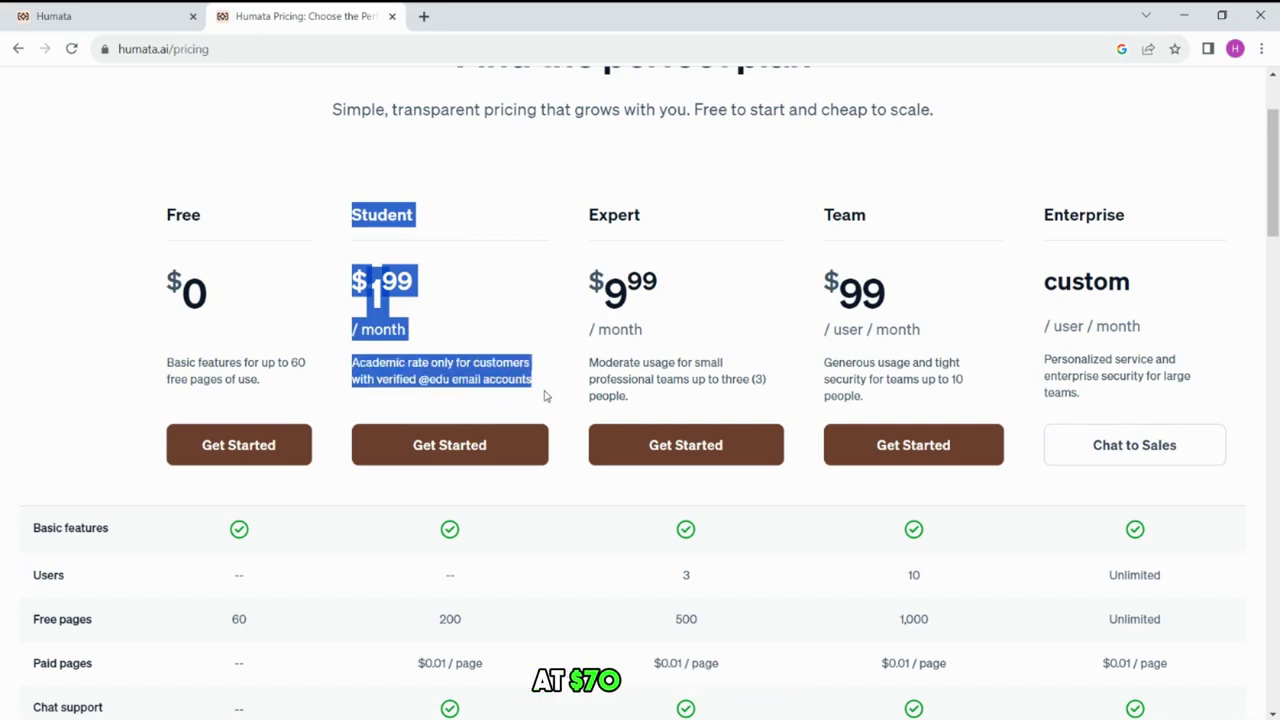
click(650, 88)
- Highlight the Expert $9.99 and Team $99-per-user plan details
drag(579, 228, 714, 400)
click(738, 409)
drag(817, 215, 958, 399)
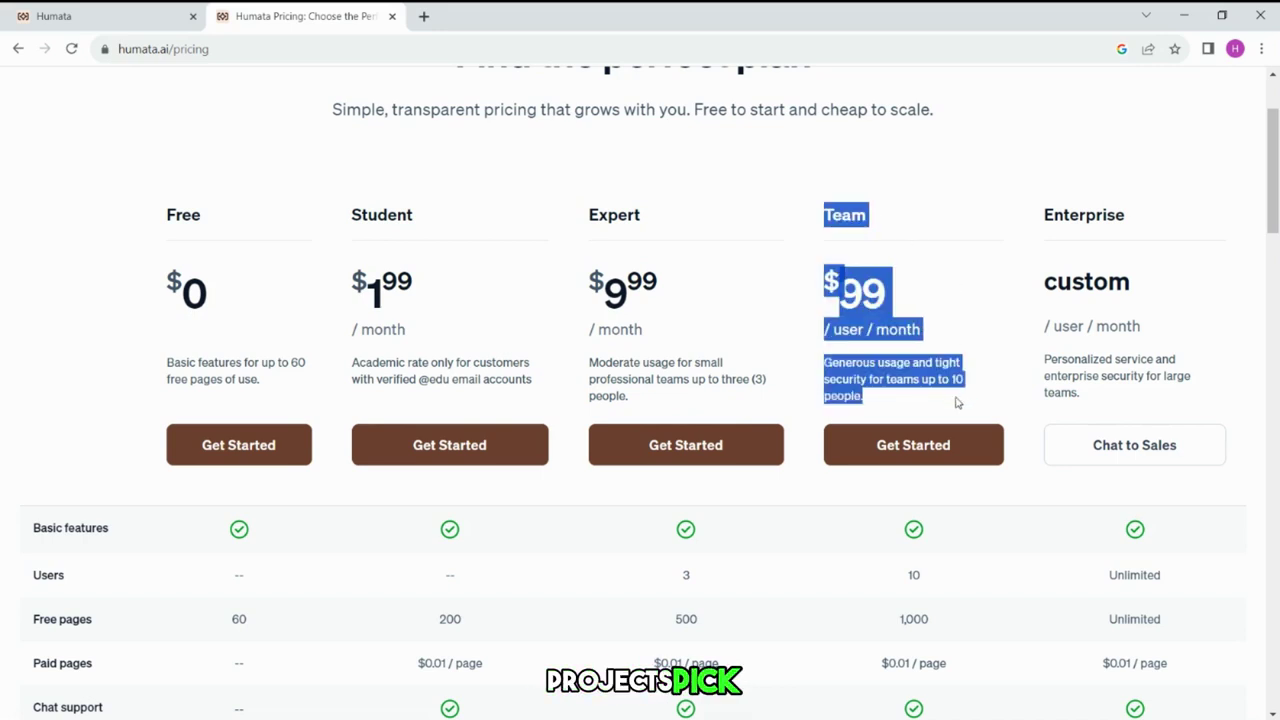
click(957, 402)
right_click(1019, 264)
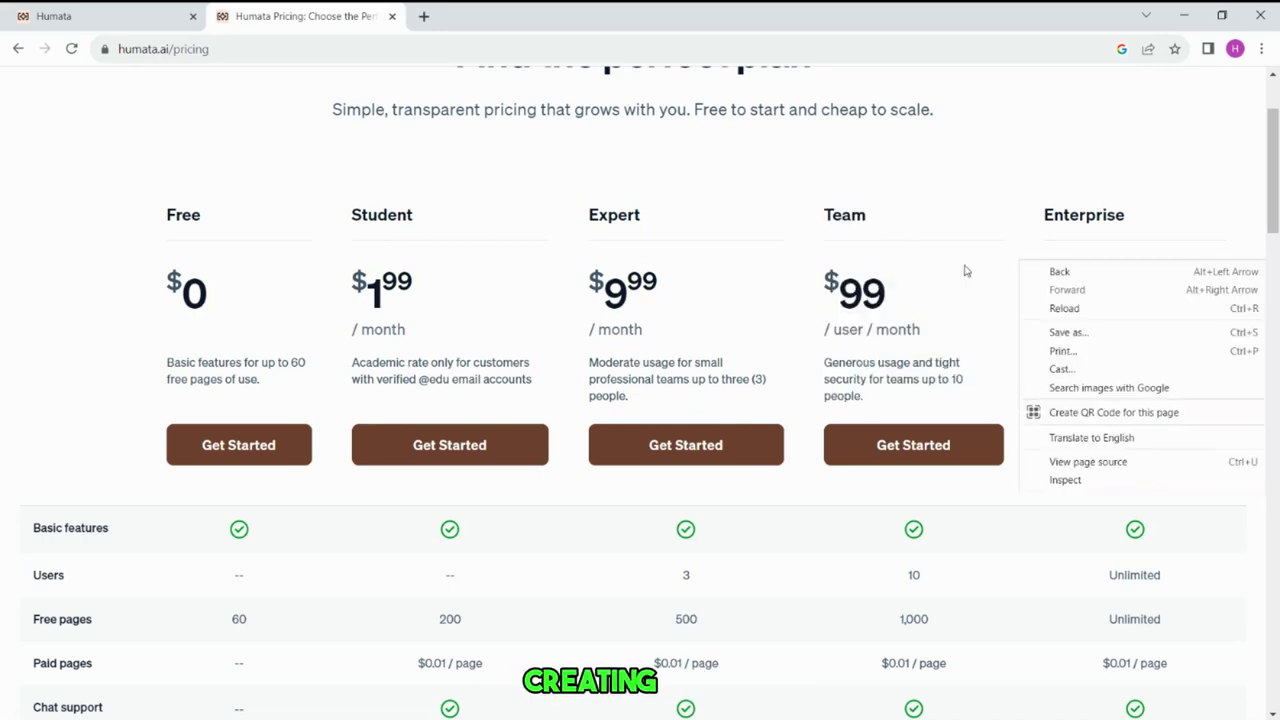
- Start the Free plan signup, go back, and close the pricing tab to reach All Files
click(273, 446)
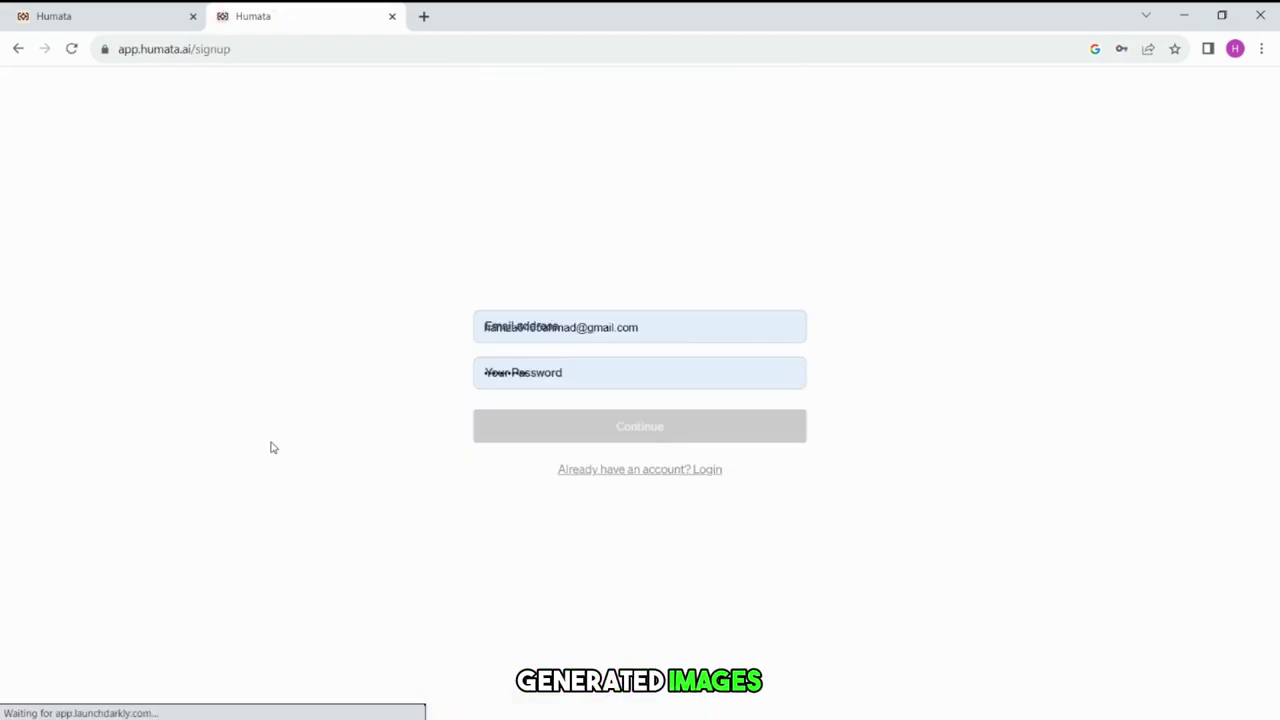
click(19, 50)
click(392, 17)
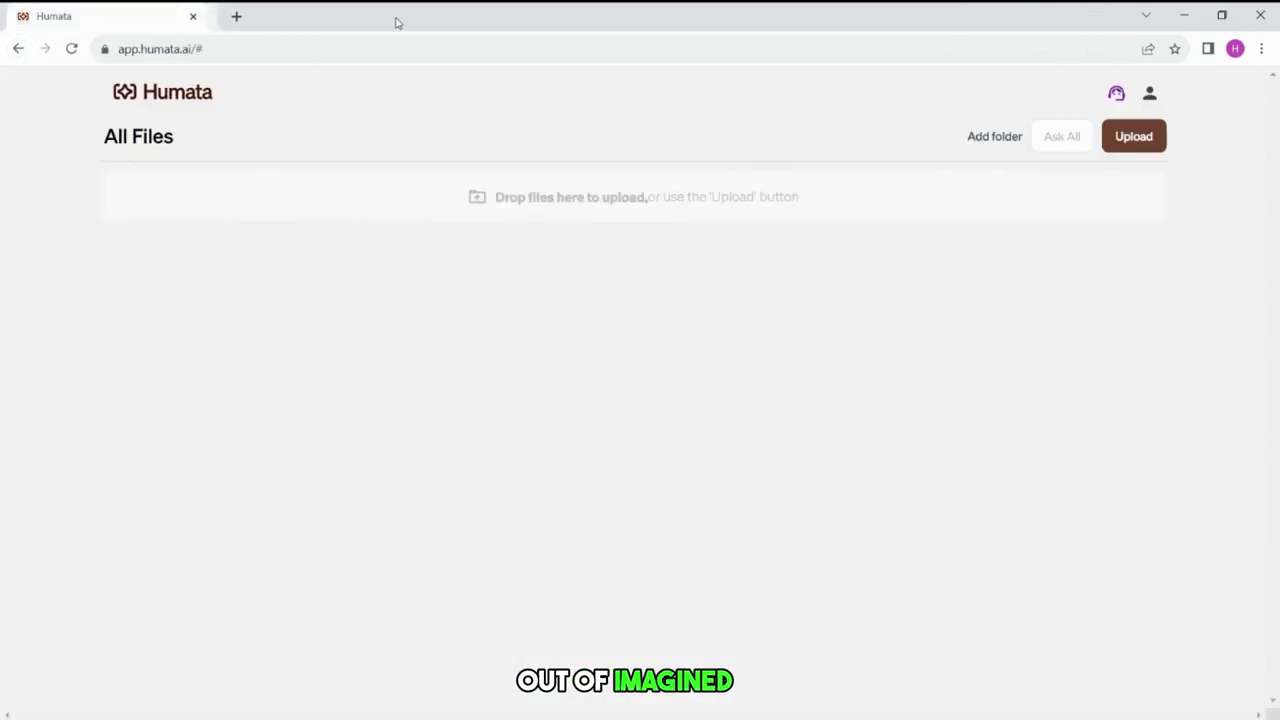